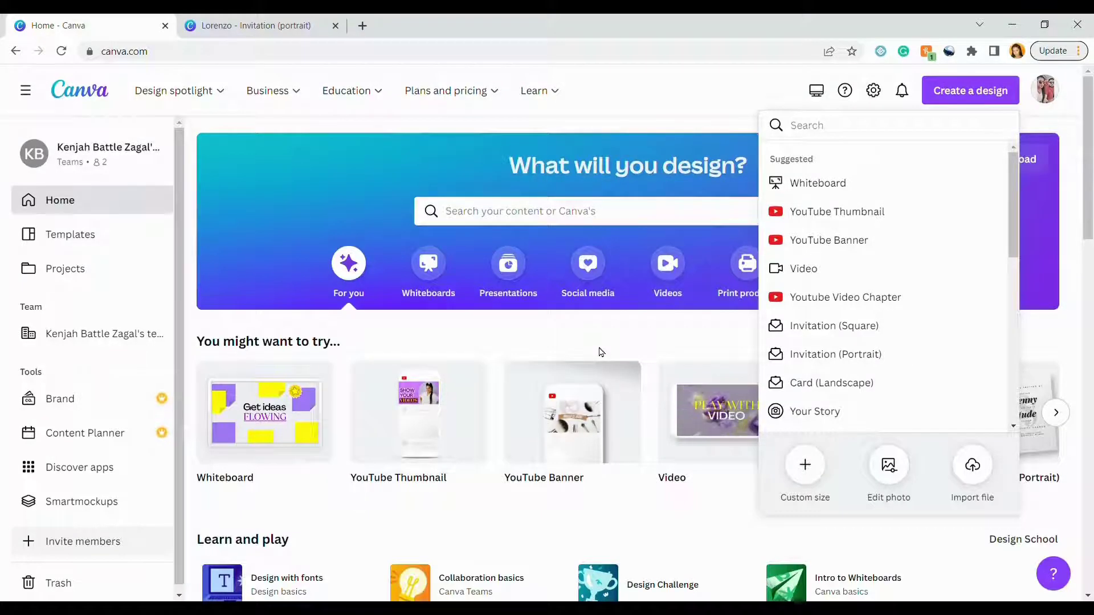
# - Create a new blank Invitation (Portrait) design
pyautogui.write('invi')
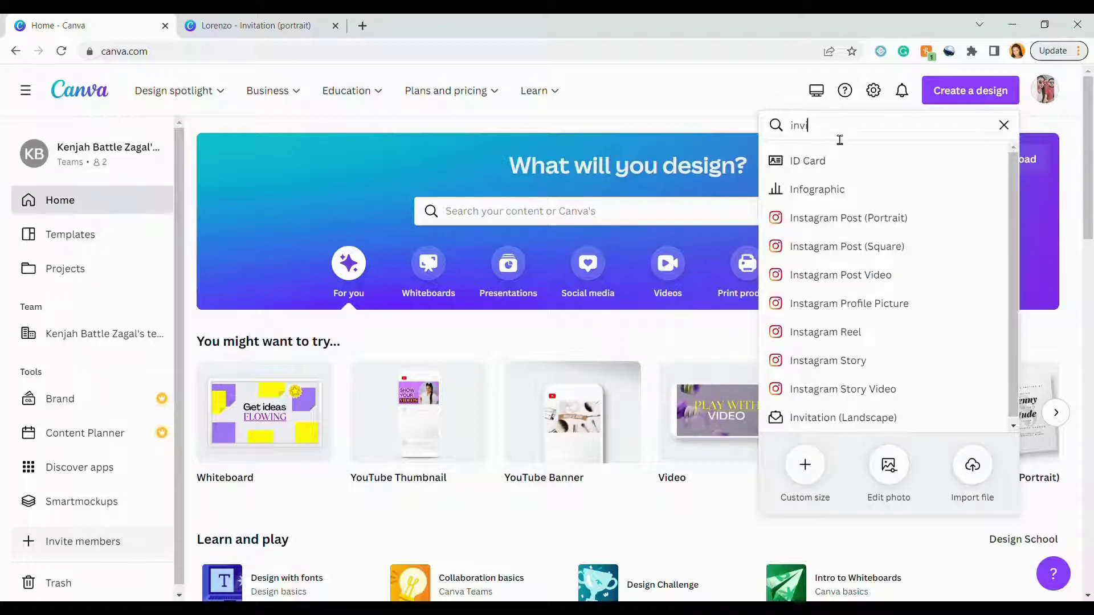
pyautogui.write('tation')
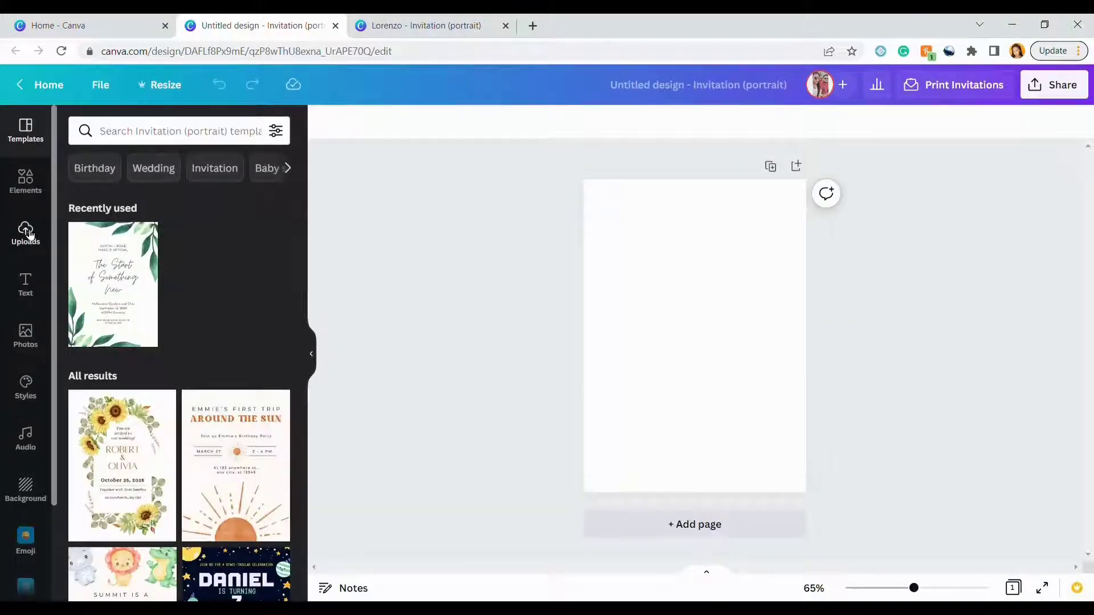
# - Place the uploaded picture of the four-member cartoon dog family on the page, enlarge it and centre it
pyautogui.click(26, 232)
pyautogui.scroll(-3, 217, 299)
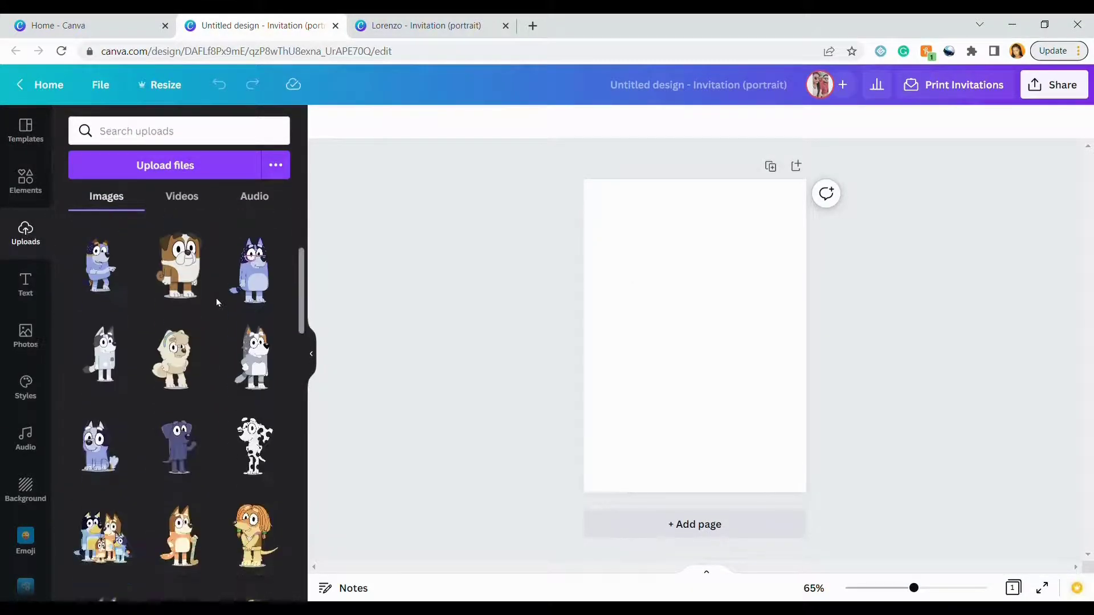
pyautogui.scroll(-5, 215, 302)
pyautogui.scroll(2, 215, 306)
pyautogui.click(102, 347)
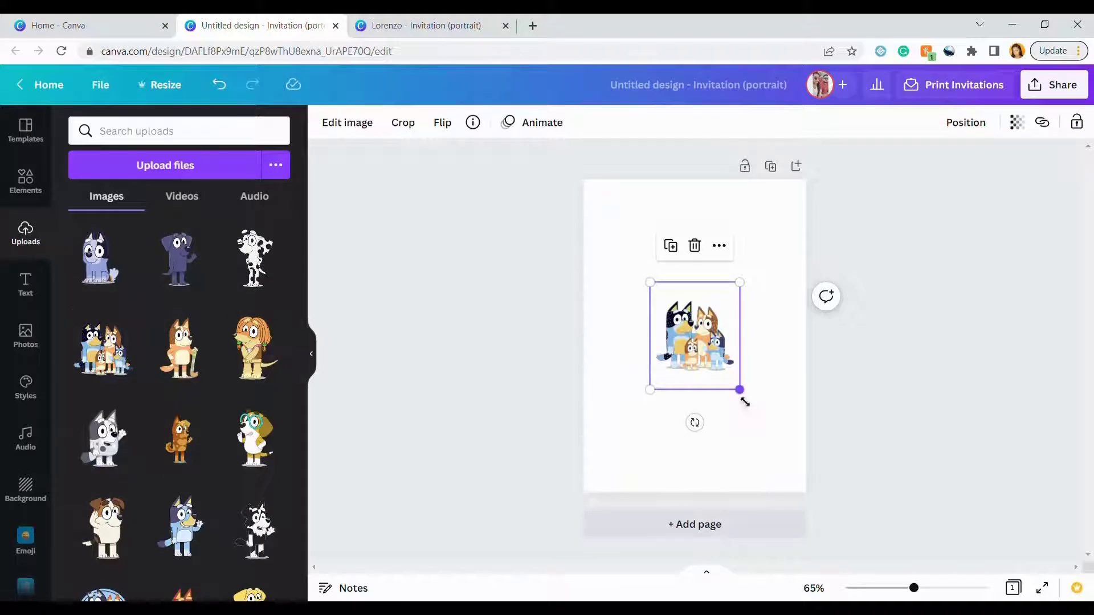
pyautogui.moveTo(744, 401); pyautogui.dragTo(771, 434)
pyautogui.moveTo(725, 370); pyautogui.dragTo(712, 353)
pyautogui.moveTo(913, 588); pyautogui.dragTo(928, 589)
pyautogui.scroll(1, 899, 497)
pyautogui.click(797, 353)
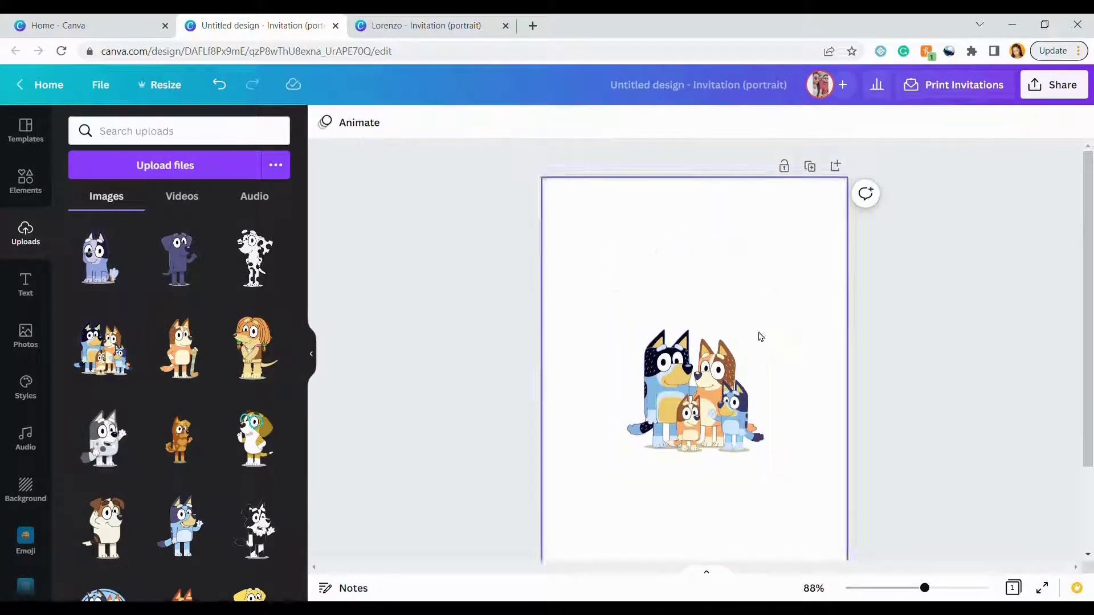
# - Set the page background to a custom light blue, #BEE3FF, starting from a blue sampled from the dog family picture
pyautogui.click(25, 487)
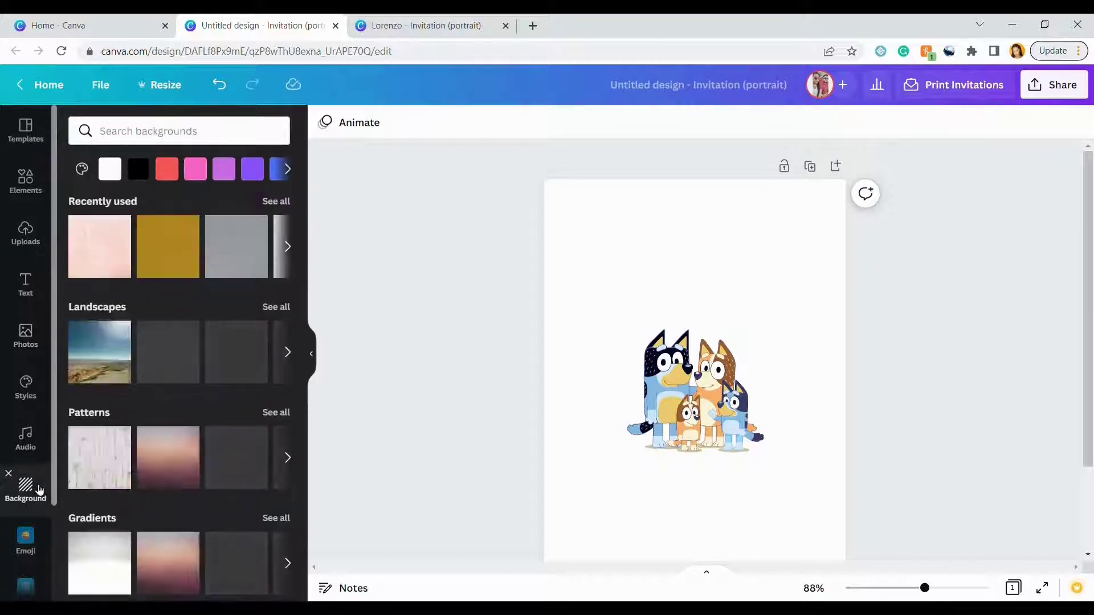
pyautogui.click(81, 169)
pyautogui.click(93, 229)
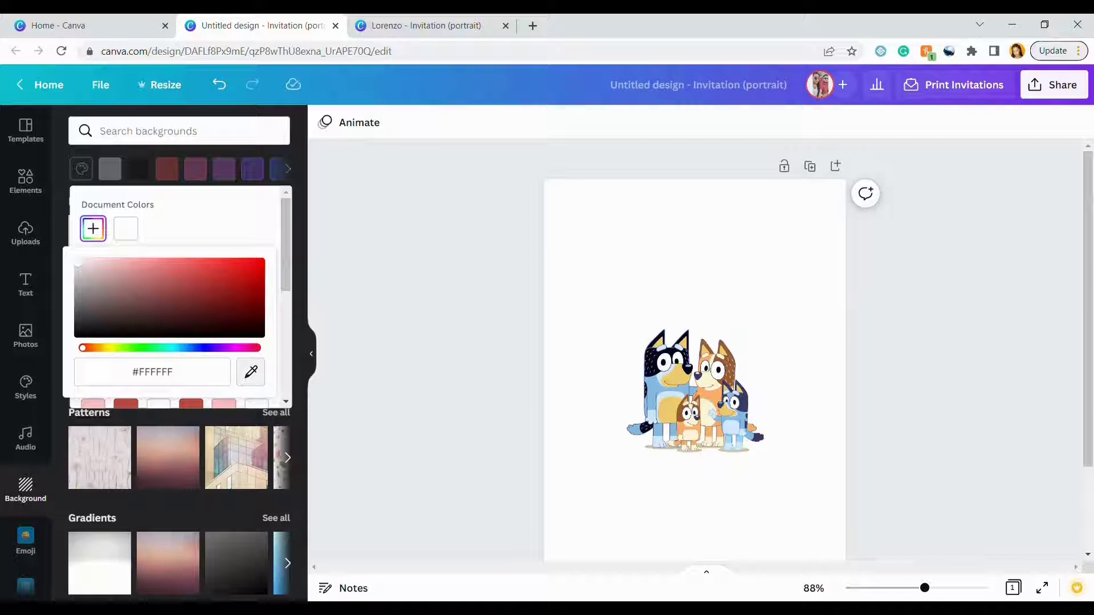
pyautogui.click(738, 424)
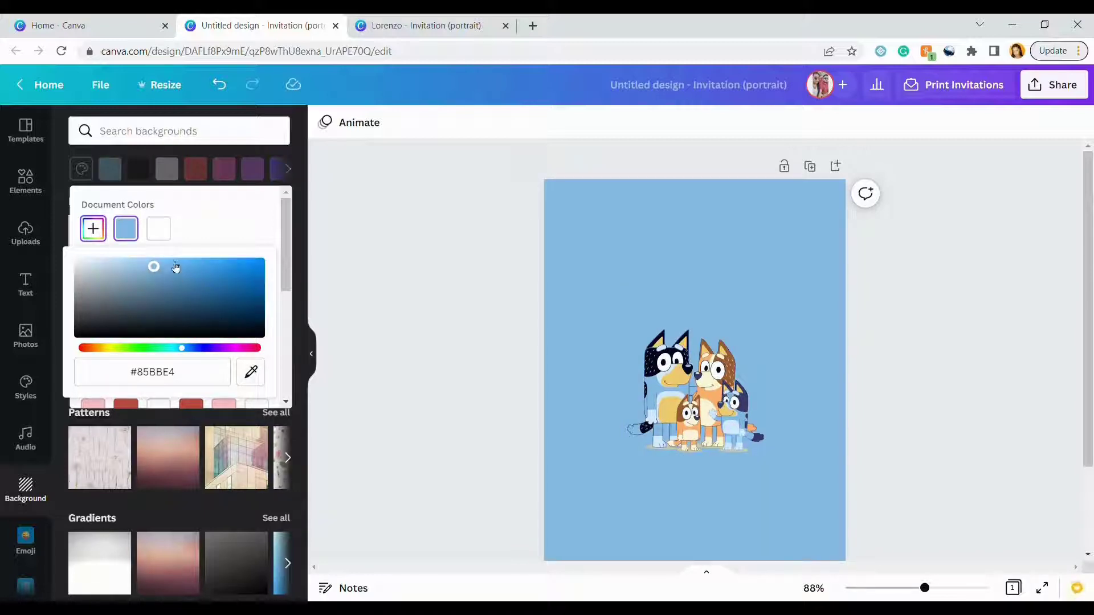
pyautogui.moveTo(176, 268); pyautogui.dragTo(126, 244)
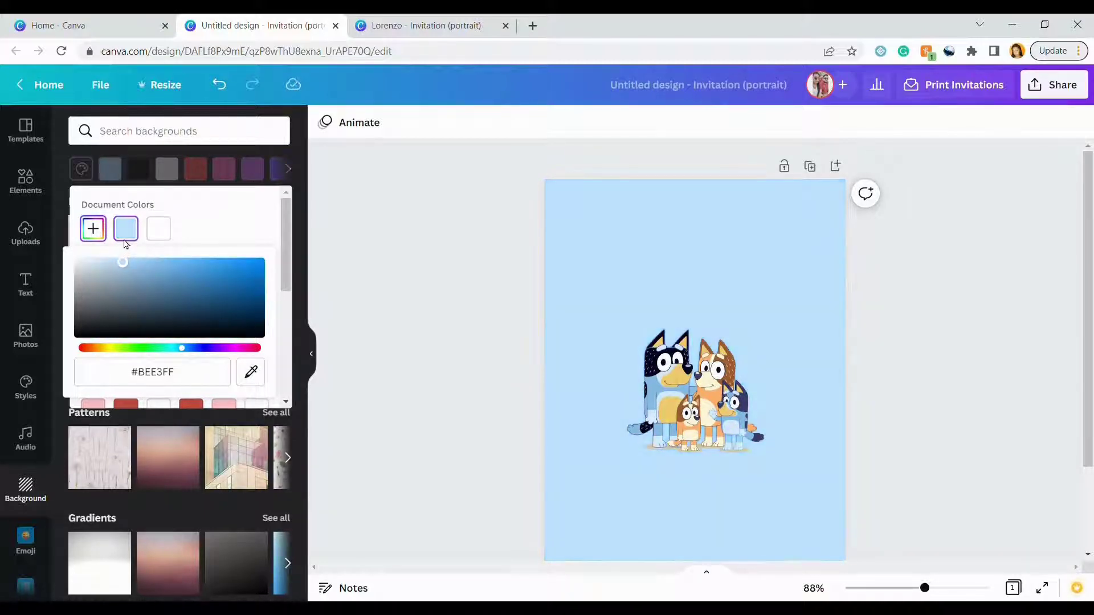
# - Search the elements for "square" and add a filled square with a border to the page
pyautogui.click(26, 181)
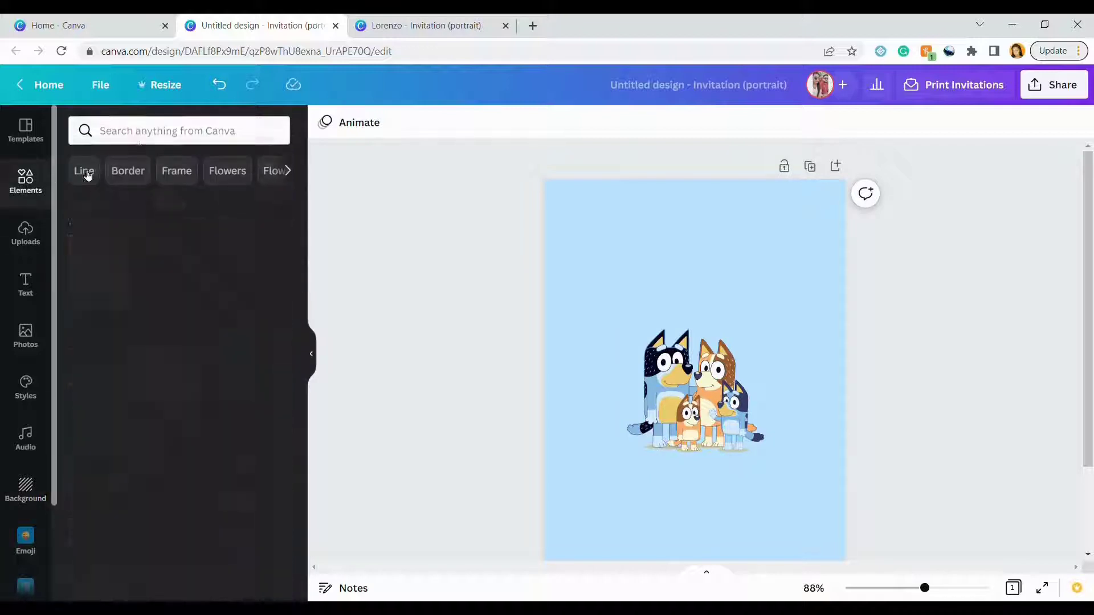
pyautogui.click(153, 131)
pyautogui.write('square')
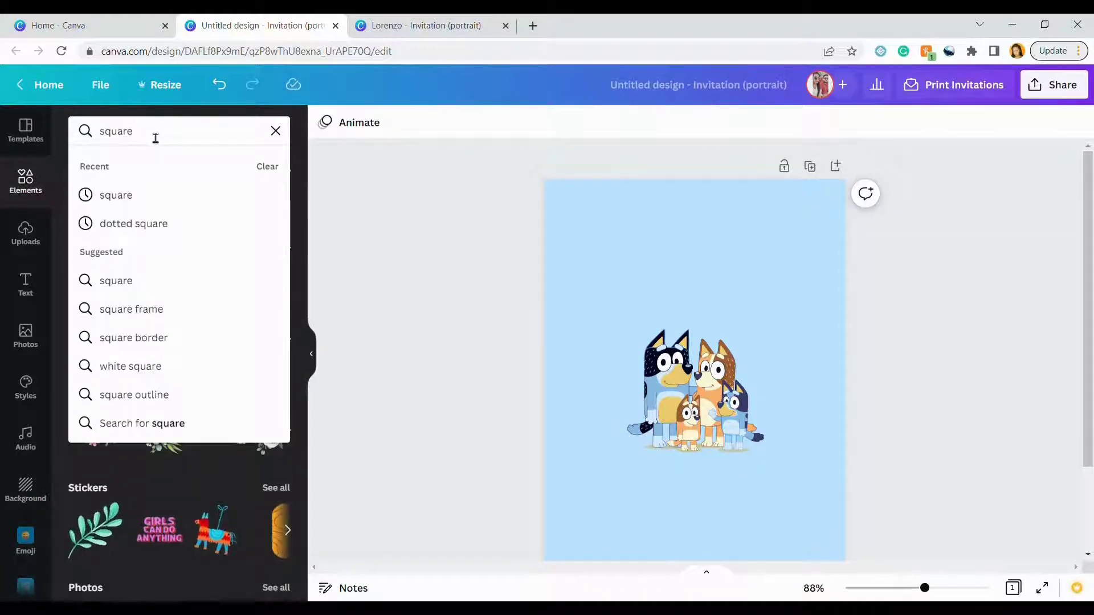
pyautogui.click(129, 200)
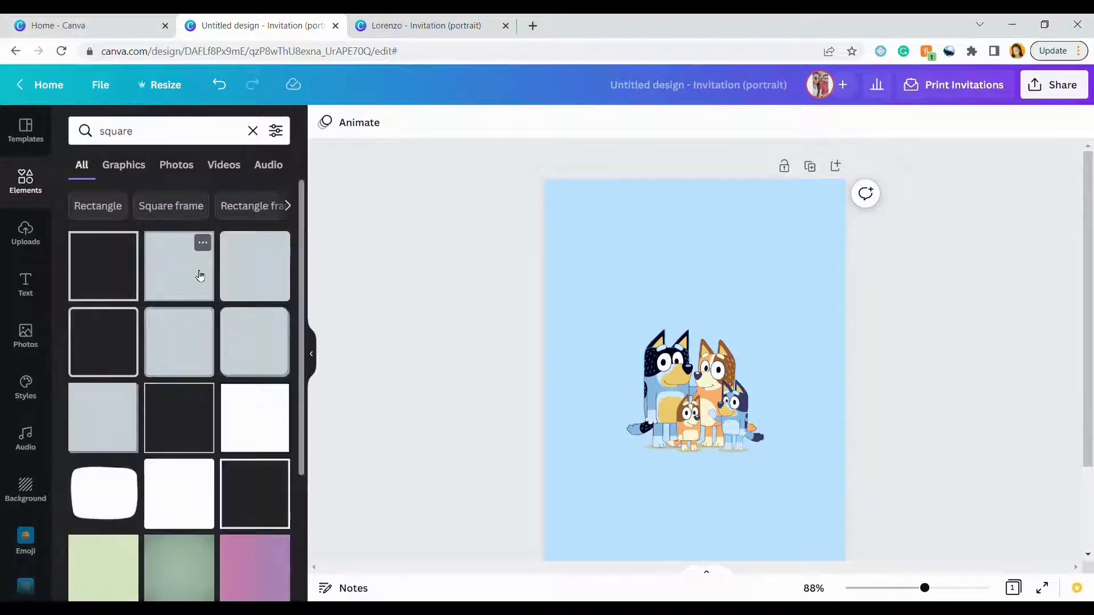
pyautogui.click(200, 272)
# - Change both the fill and the border colour of the square to white
pyautogui.click(325, 121)
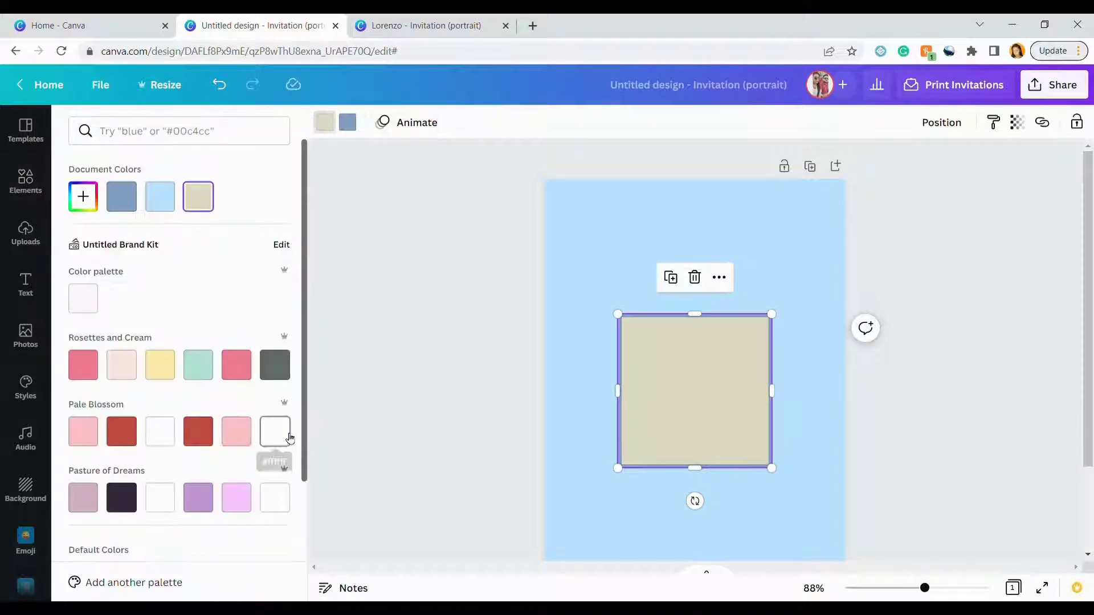
pyautogui.click(289, 437)
pyautogui.click(349, 123)
pyautogui.click(274, 433)
# - Stretch the white square to about 4.5 wide by 6.5 high, leaving an even blue margin around the page
pyautogui.moveTo(666, 405); pyautogui.dragTo(645, 528)
pyautogui.scroll(-2, 655, 387)
pyautogui.moveTo(712, 348); pyautogui.dragTo(835, 352)
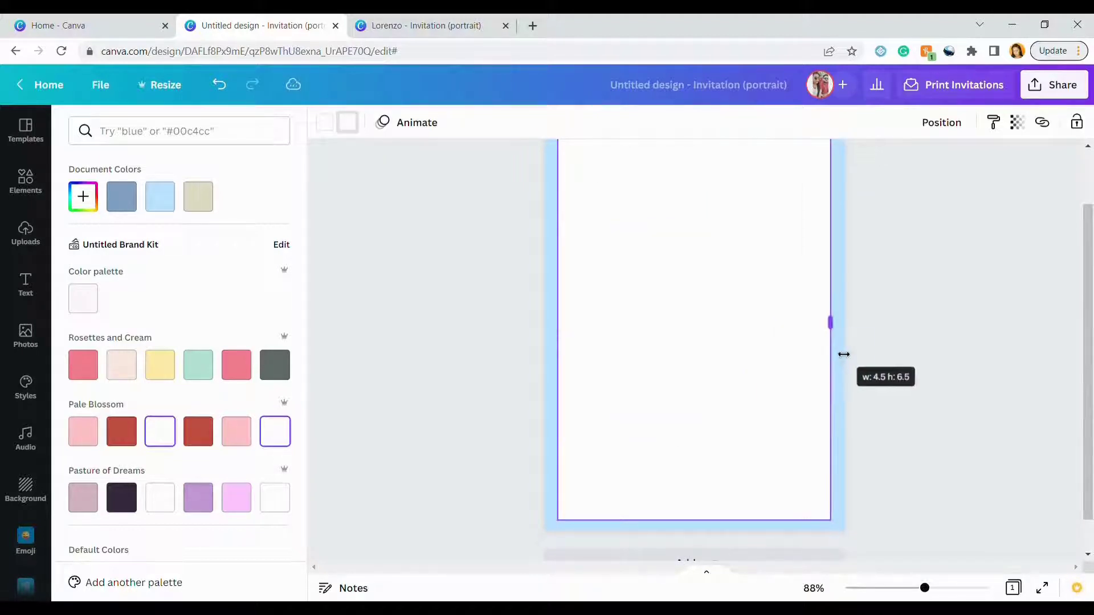
pyautogui.scroll(2, 752, 293)
pyautogui.click(782, 327)
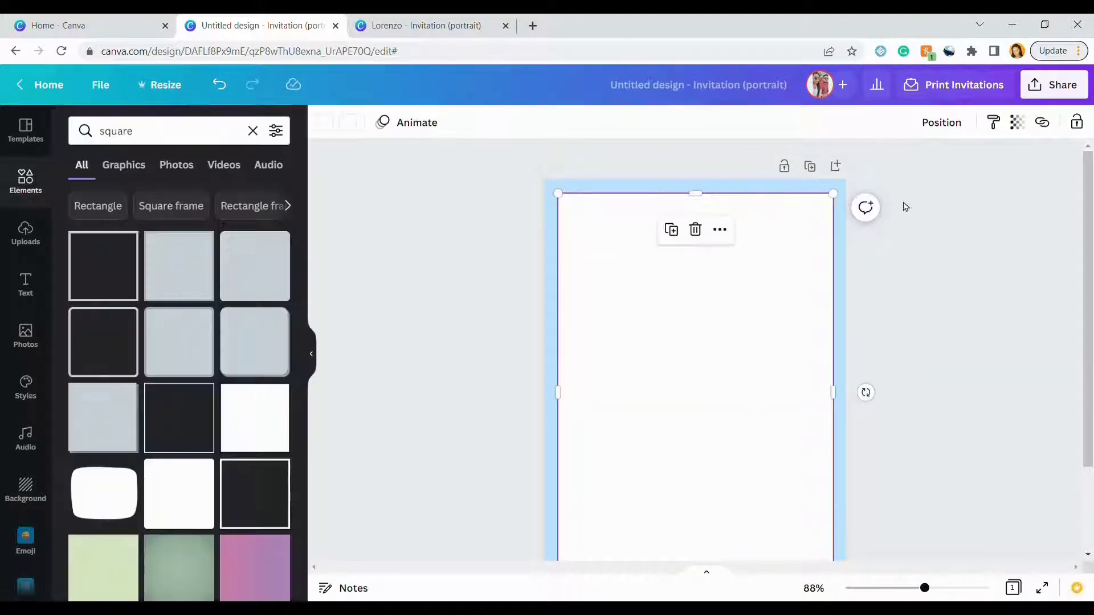
# - Set the white rectangle's transparency to 52 and move it behind the dog family picture
pyautogui.click(1017, 122)
pyautogui.moveTo(1010, 180); pyautogui.dragTo(946, 183)
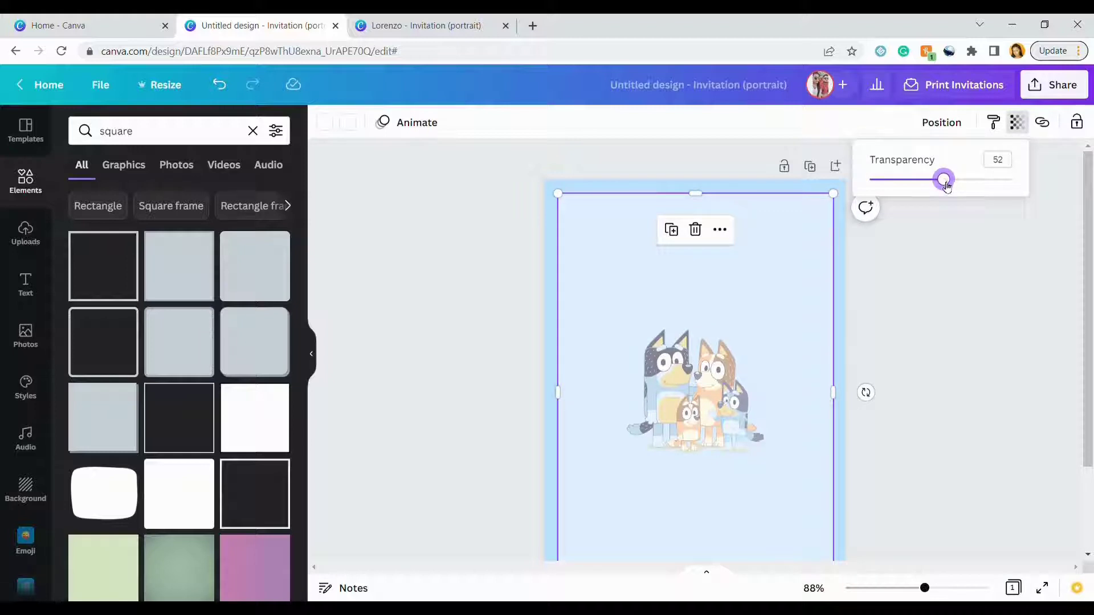
pyautogui.rightClick(778, 320)
pyautogui.click(847, 393)
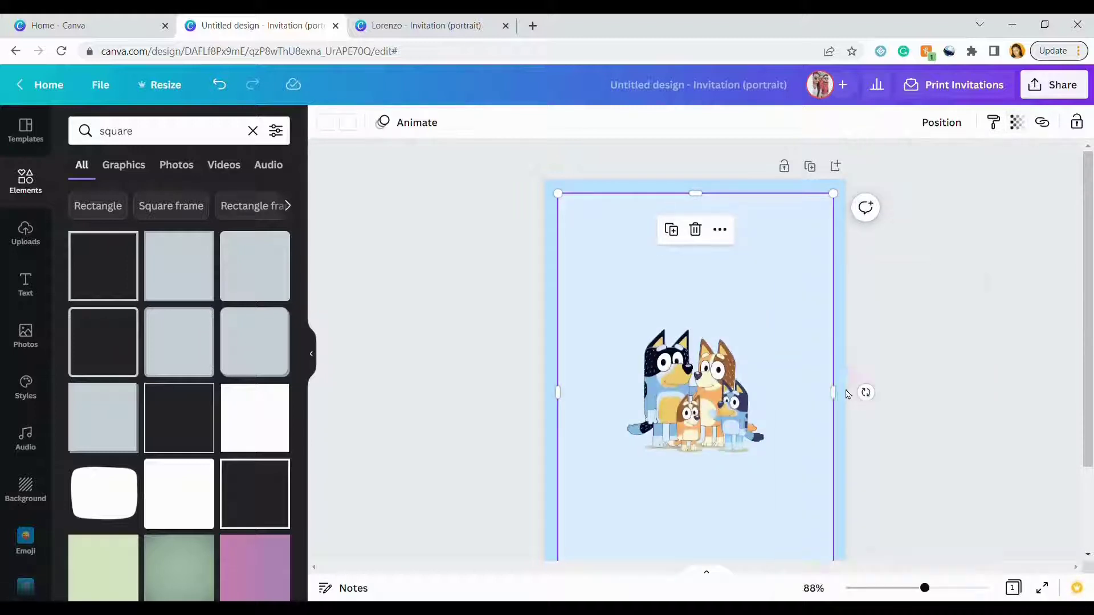
pyautogui.rightClick(820, 330)
pyautogui.rightClick(759, 362)
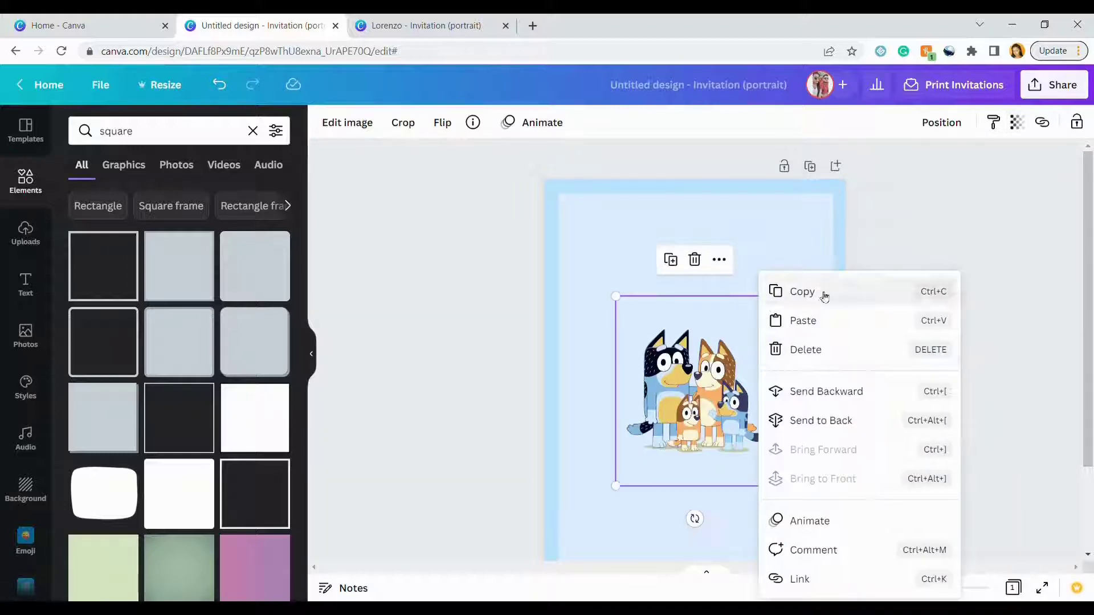
pyautogui.click(943, 229)
# - Add a heading with the child's first name and place it centred above the dog family picture
pyautogui.click(26, 284)
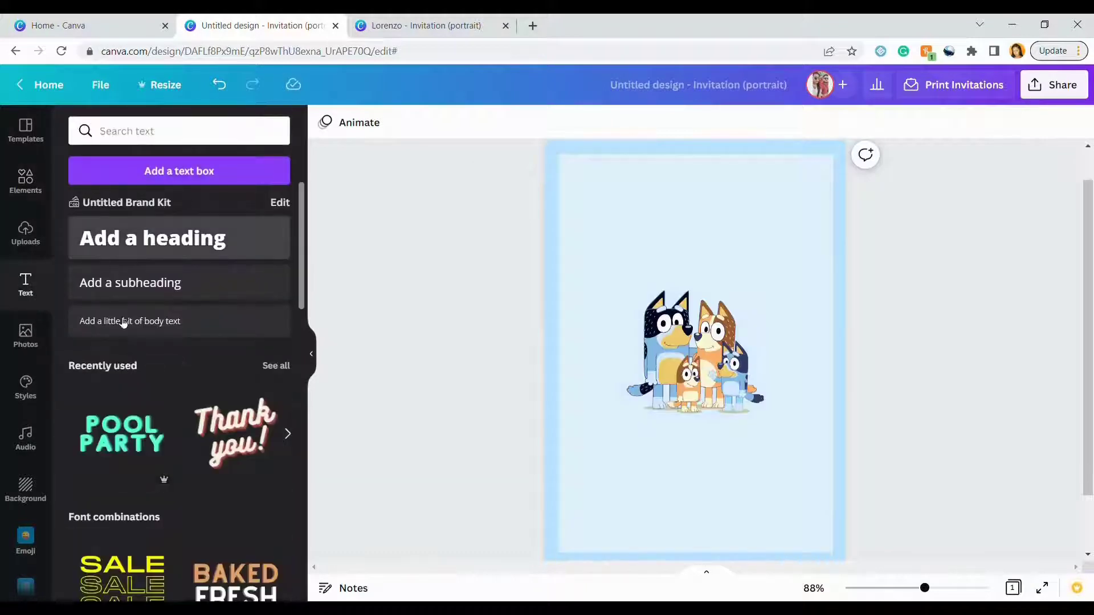
pyautogui.click(152, 238)
pyautogui.write('Lorenzo')
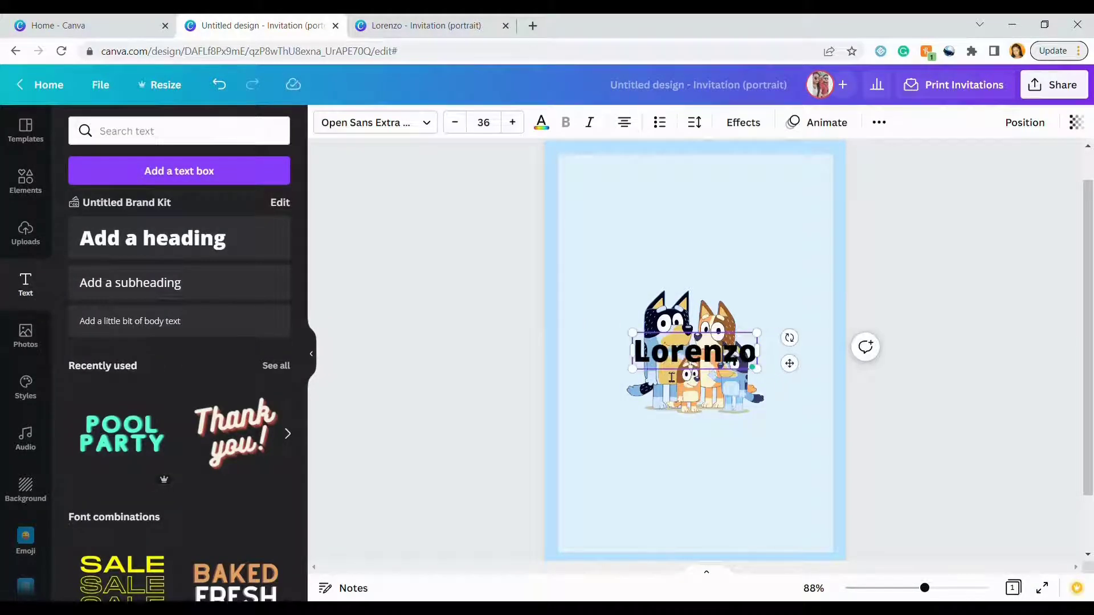
pyautogui.moveTo(790, 365); pyautogui.dragTo(790, 271)
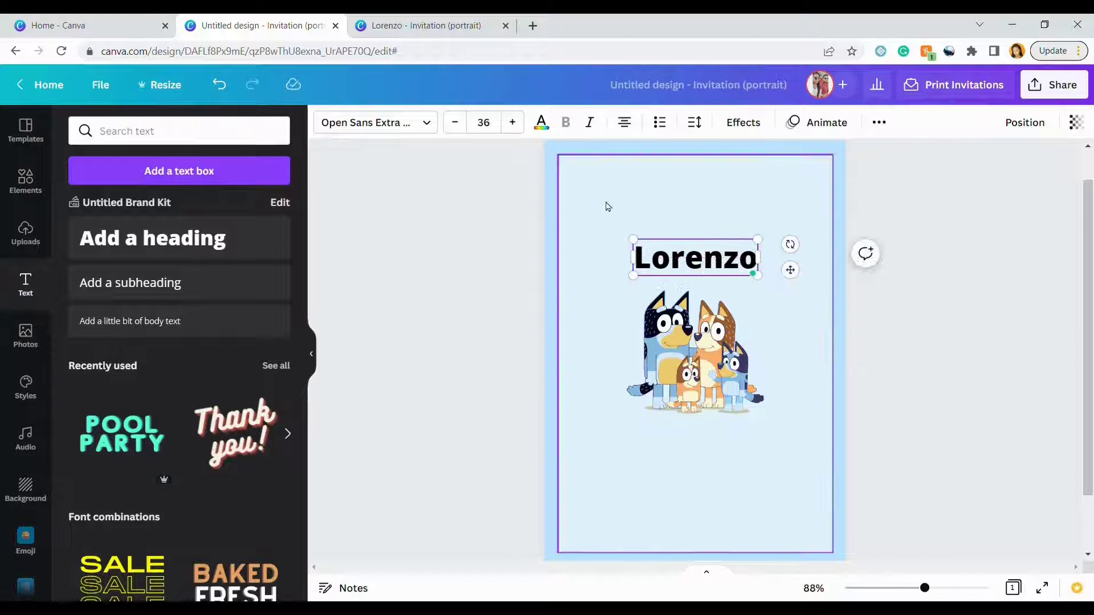
# - Set the name heading's font to BubbleGum Regular and its colour to orange #FCAF6D, sampled from the dog family picture
pyautogui.click(421, 127)
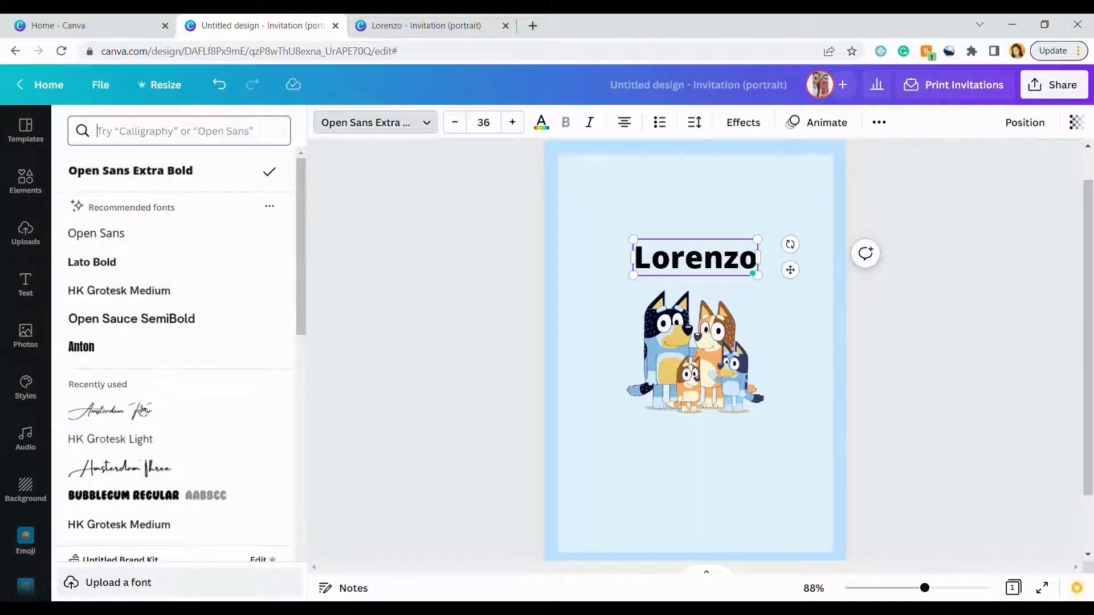
pyautogui.click(139, 496)
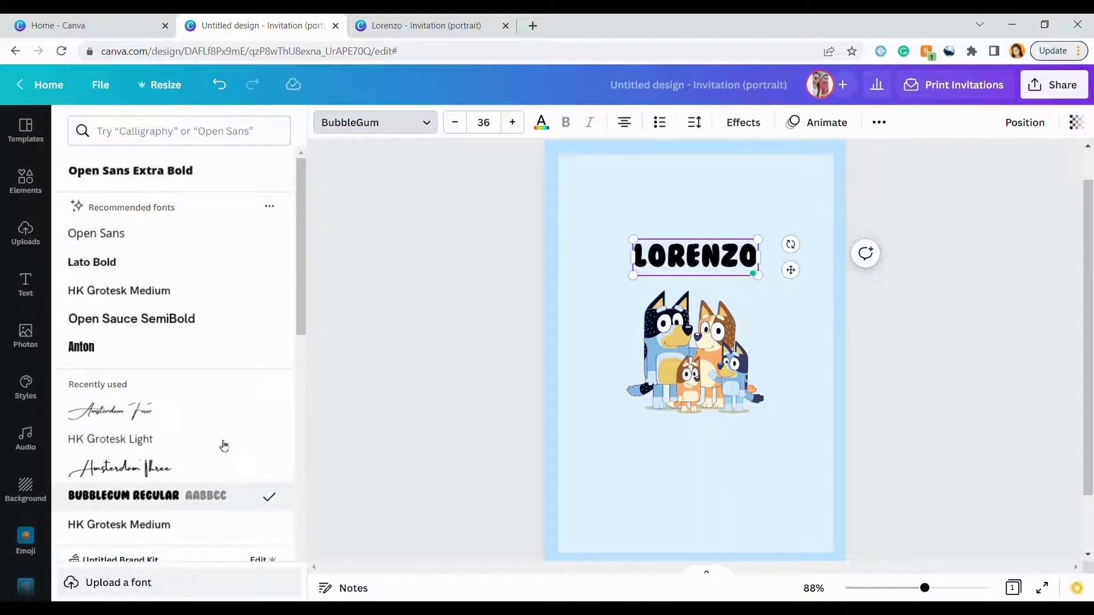
pyautogui.click(751, 132)
pyautogui.click(542, 122)
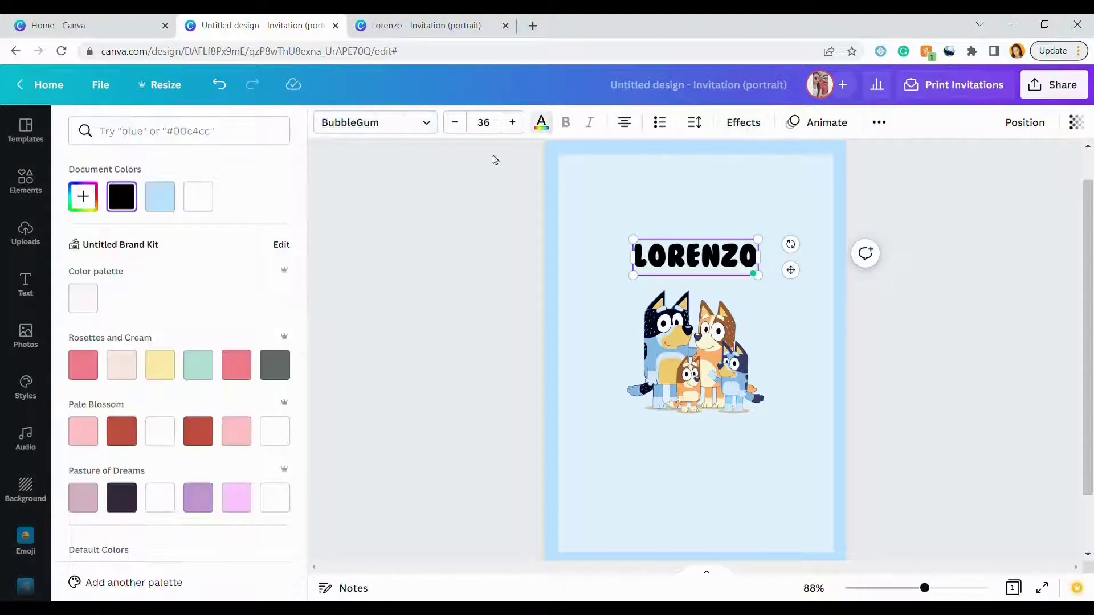
pyautogui.click(90, 195)
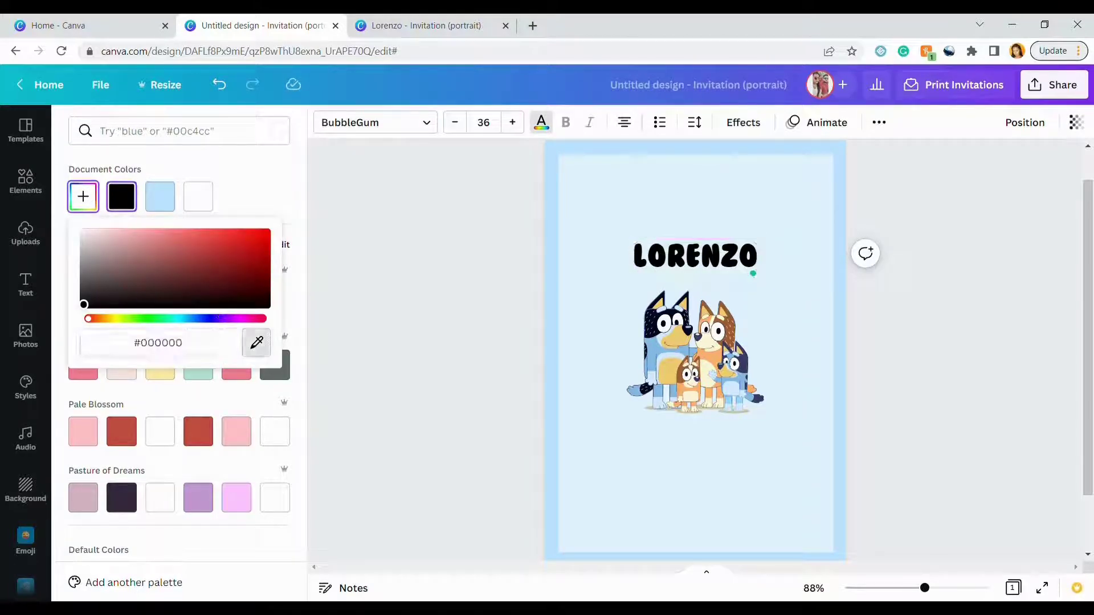
pyautogui.click(714, 360)
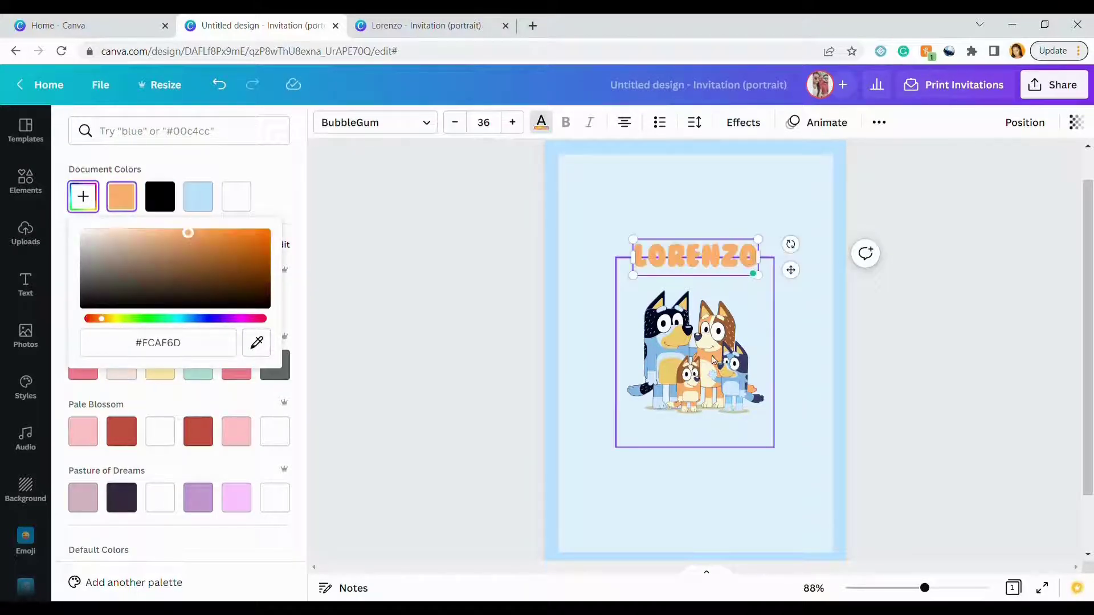
# - Apply the Splice effect to the name heading with an orange fill and white outline, and enlarge the heading
pyautogui.click(743, 124)
pyautogui.click(171, 305)
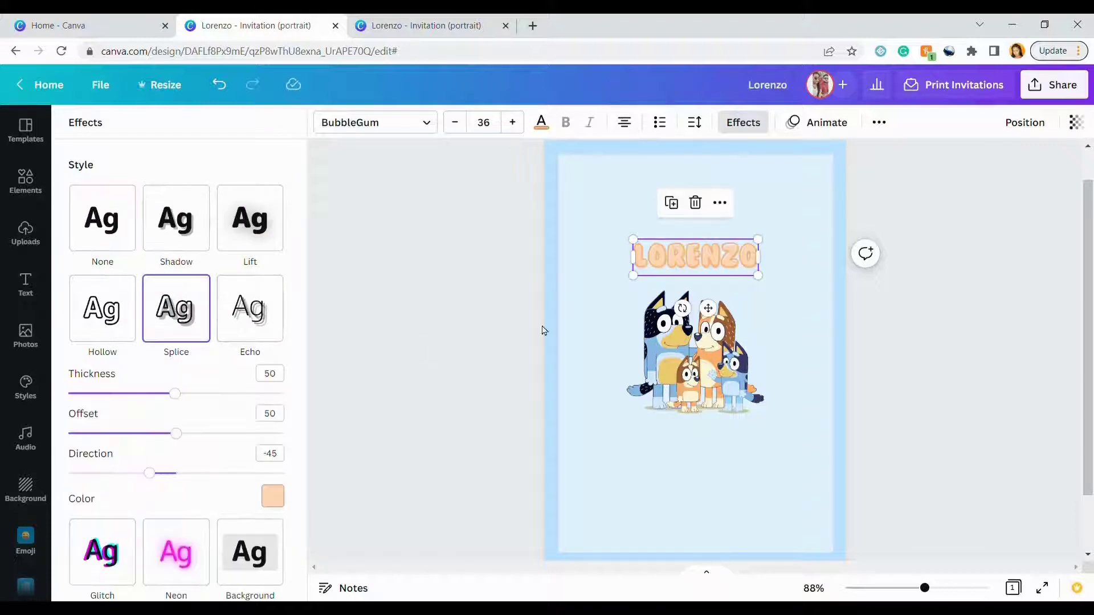
pyautogui.click(272, 496)
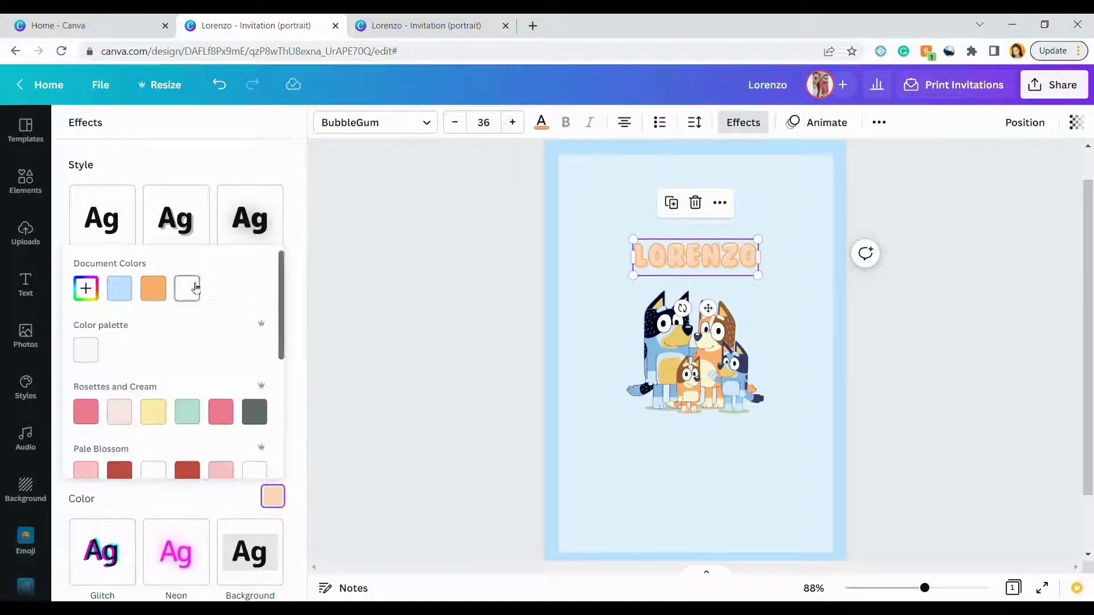
pyautogui.click(154, 289)
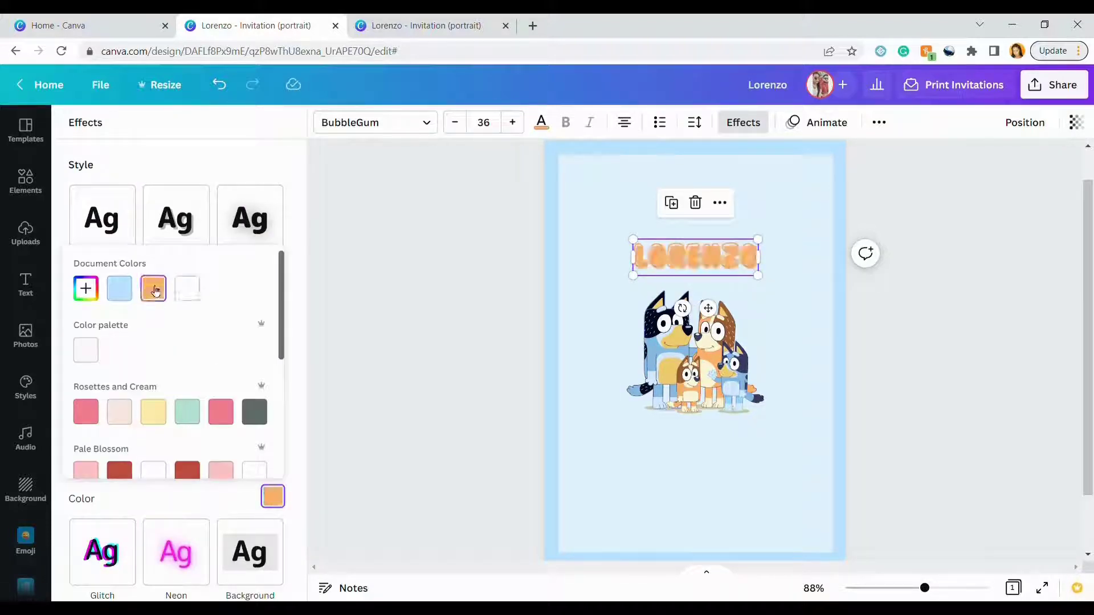
pyautogui.click(544, 123)
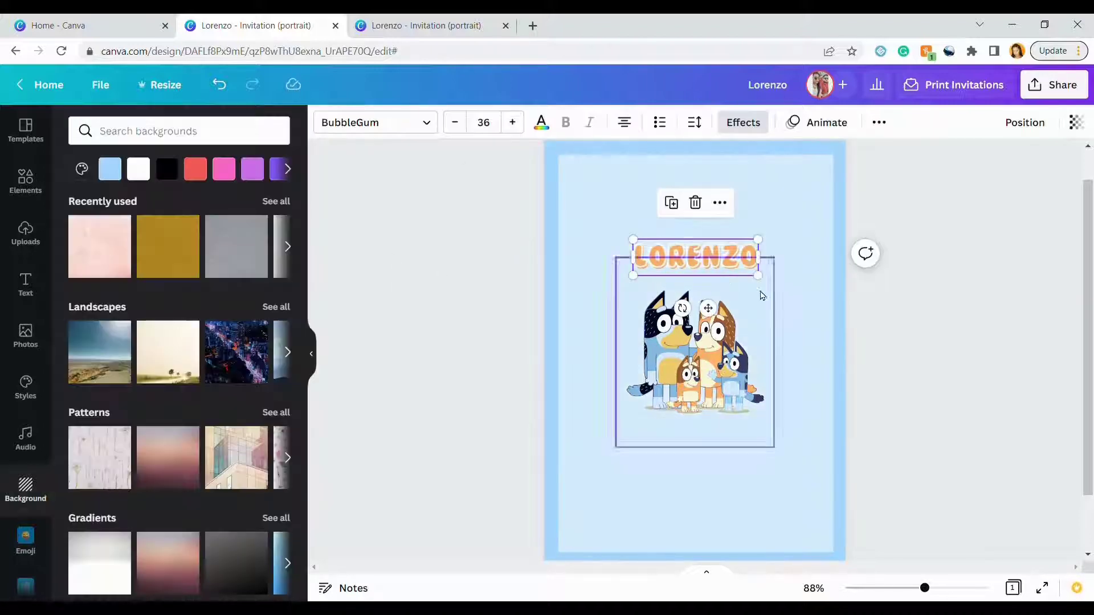
pyautogui.moveTo(758, 277); pyautogui.dragTo(717, 254)
# - Add a subheading reading "is turning" and centre it directly beneath the name heading
pyautogui.click(26, 284)
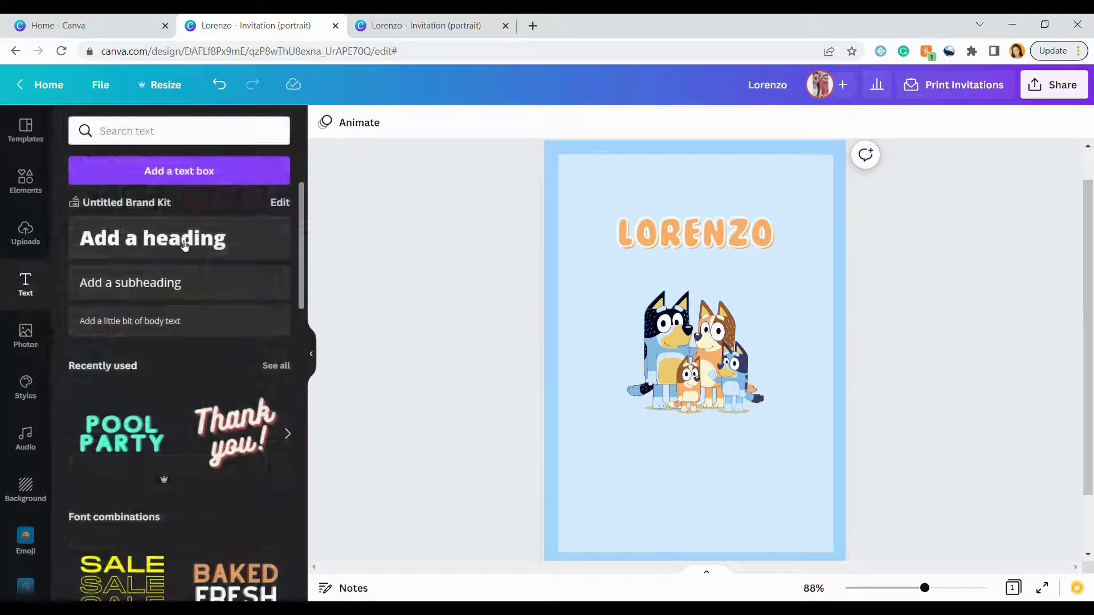
pyautogui.click(181, 283)
pyautogui.write('Ss turning')
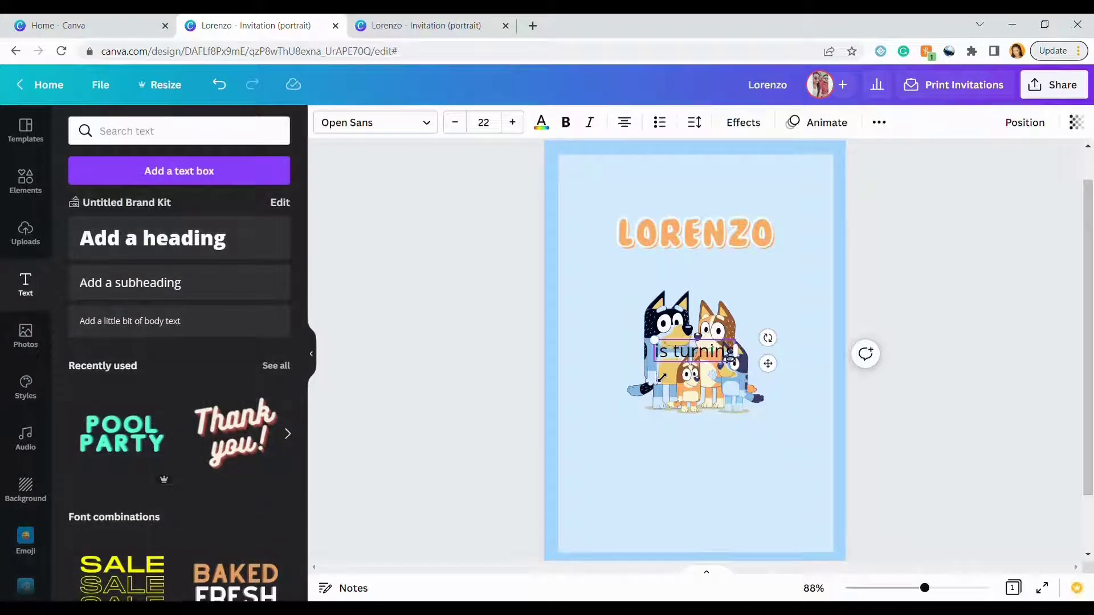
pyautogui.moveTo(771, 371); pyautogui.dragTo(764, 287)
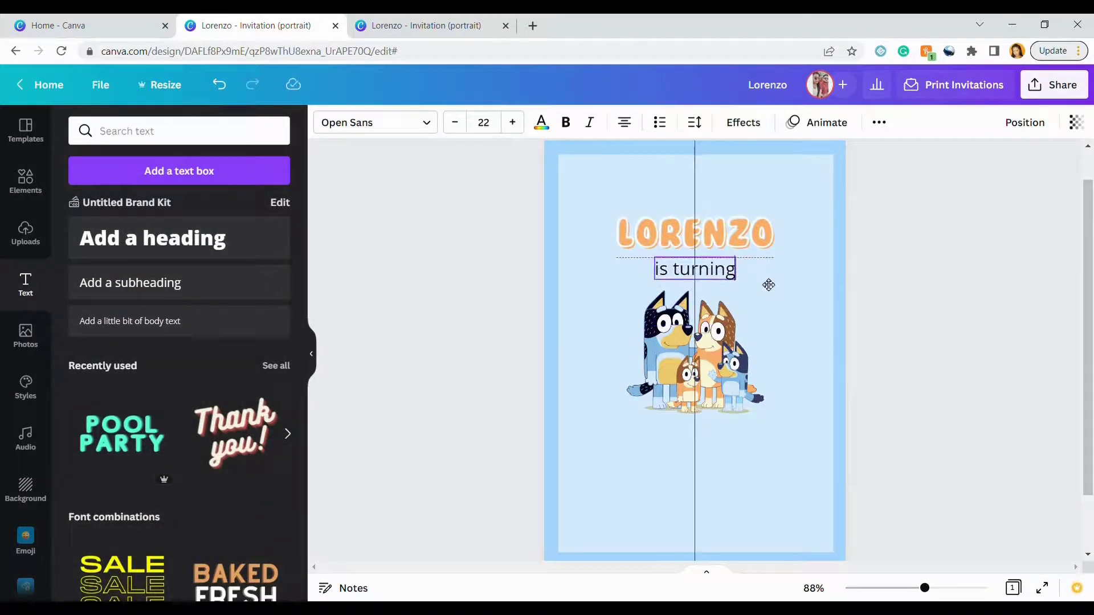
pyautogui.click(789, 356)
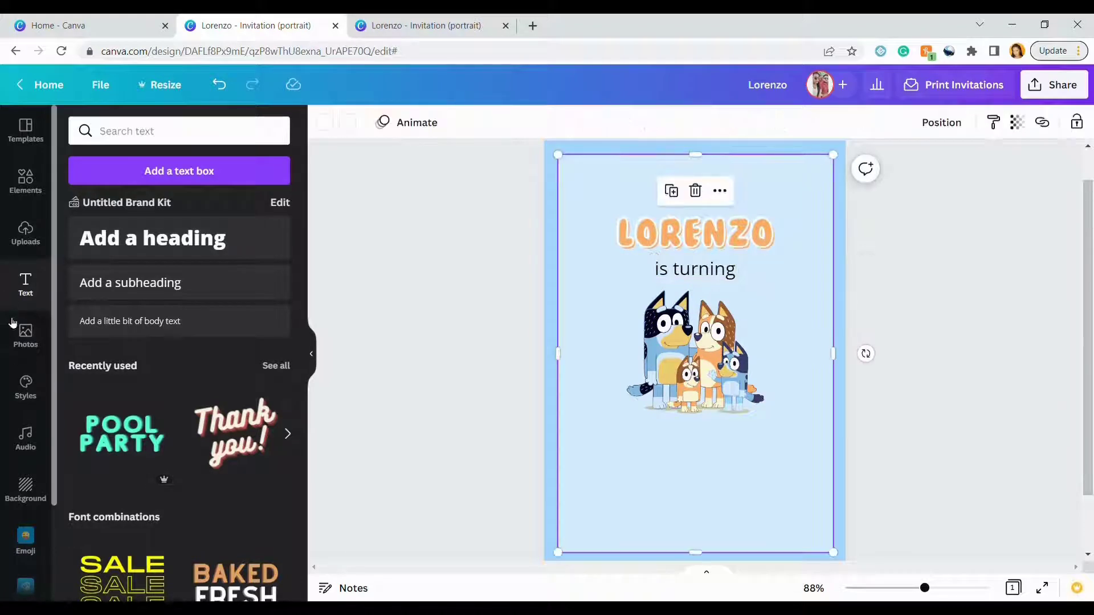
# - Search the elements for "1 balloon", add the yellow number 1 balloon on a string, and resize it beside the "is turning" text
pyautogui.click(25, 195)
pyautogui.write('1')
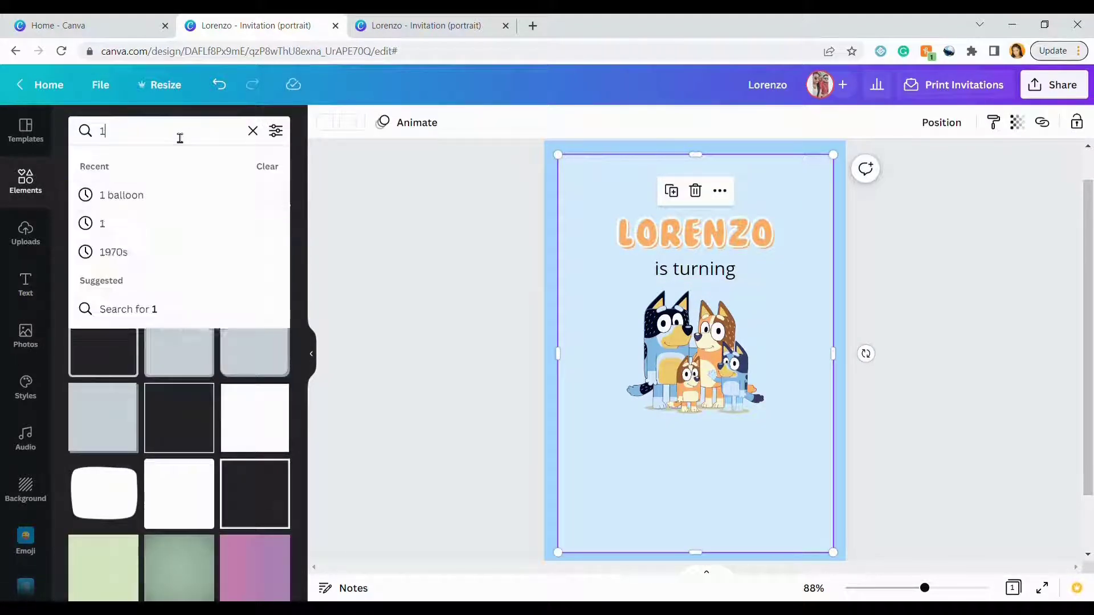
pyautogui.write(' balloon')
pyautogui.press('Return')
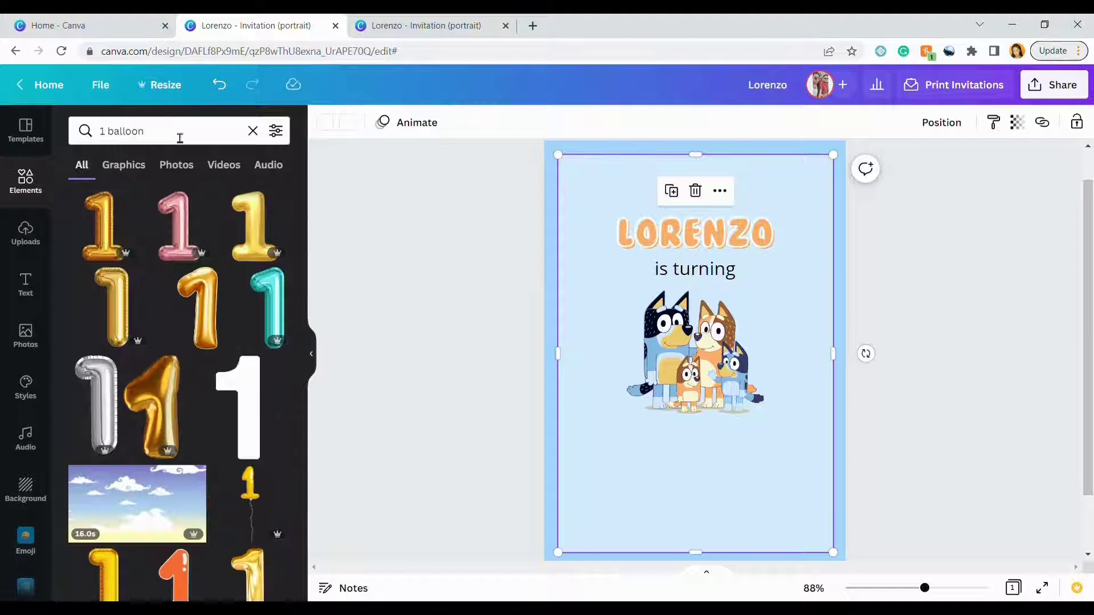
pyautogui.click(250, 484)
pyautogui.moveTo(694, 352); pyautogui.dragTo(765, 341)
pyautogui.moveTo(758, 456); pyautogui.dragTo(745, 457)
pyautogui.moveTo(769, 296); pyautogui.dragTo(762, 287)
pyautogui.click(422, 329)
# - Set the "is turning" subheading's font to Amsterdam Four and its colour to dark blue, and enlarge it beneath the name heading
pyautogui.click(694, 272)
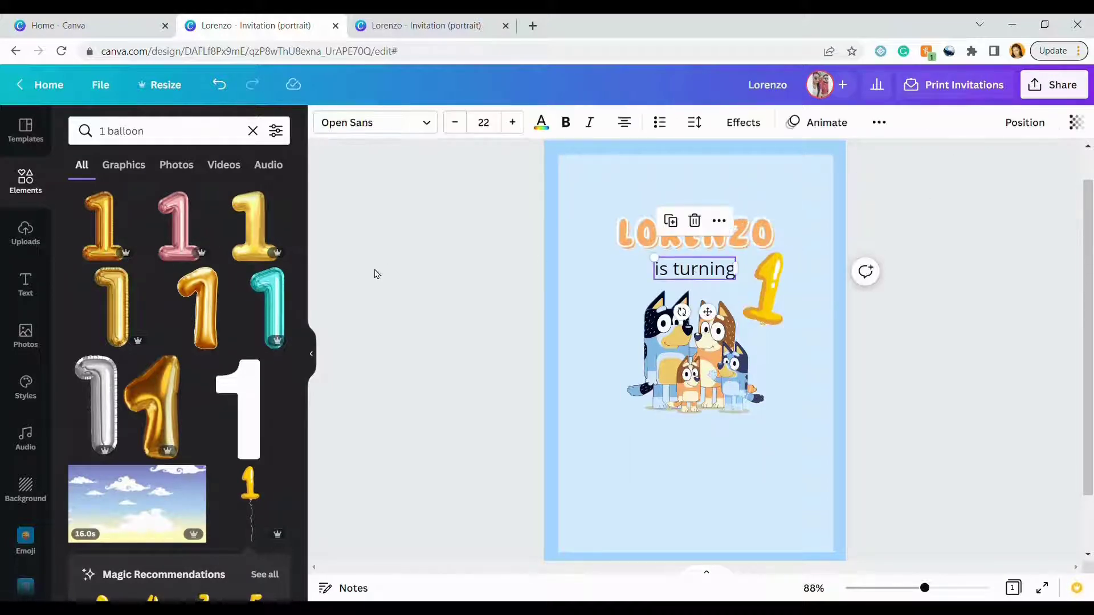
pyautogui.click(26, 285)
pyautogui.click(359, 123)
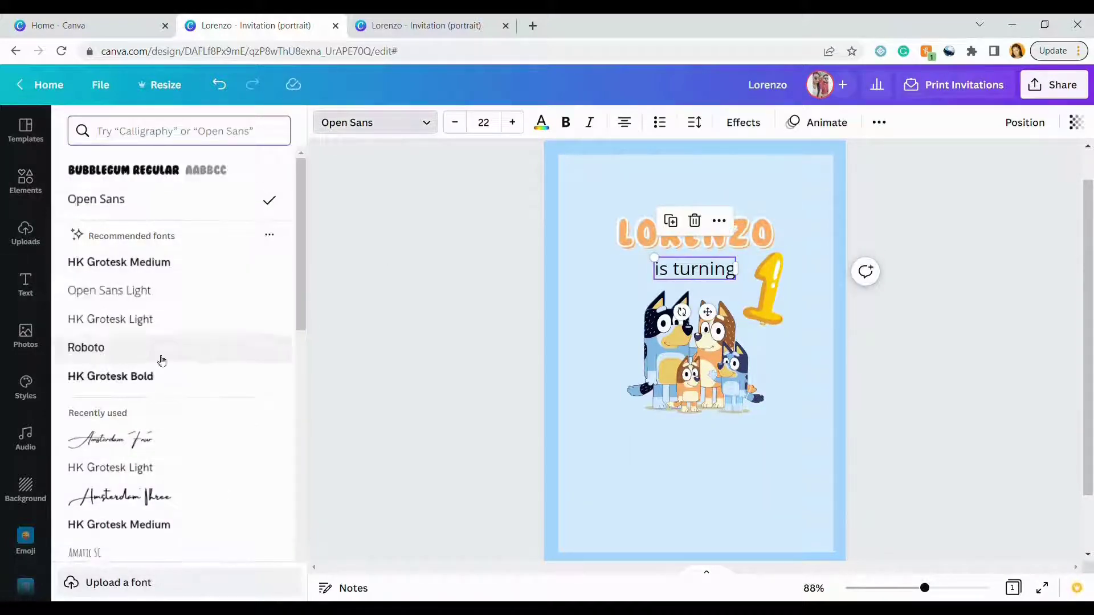
pyautogui.click(145, 437)
pyautogui.click(124, 497)
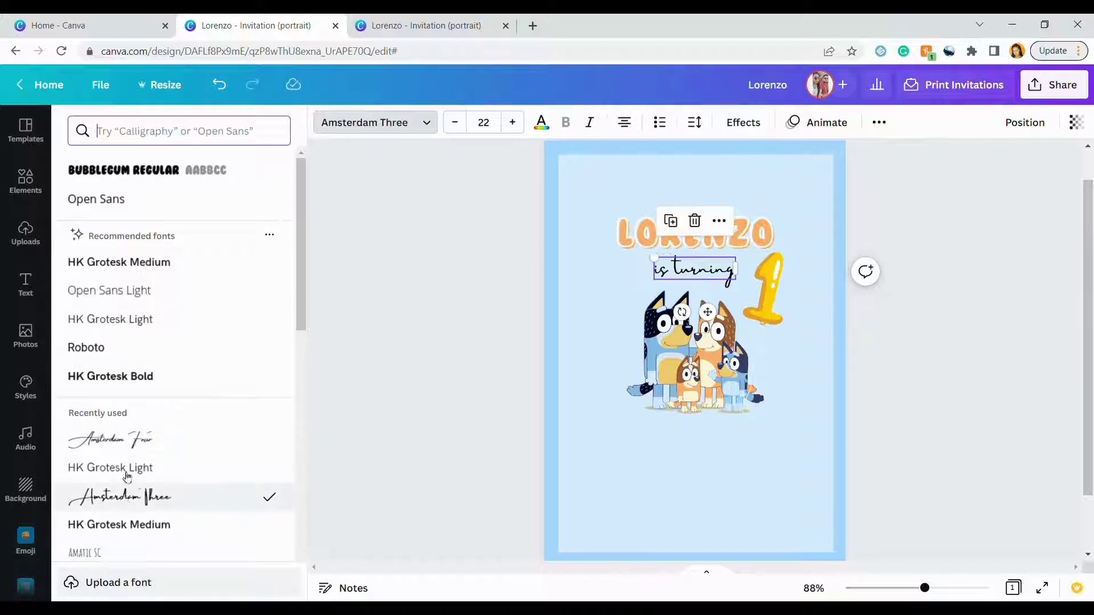
pyautogui.click(113, 439)
pyautogui.click(541, 123)
pyautogui.scroll(-3, 256, 479)
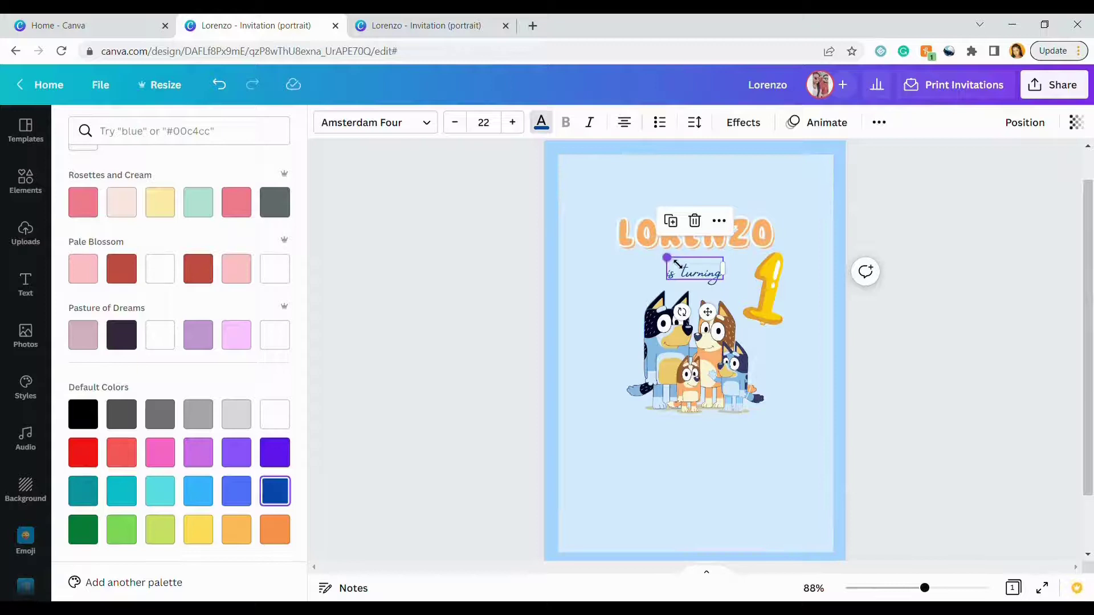
pyautogui.moveTo(677, 263)
pyautogui.mouseDown()
pyautogui.moveTo(650, 251)
pyautogui.moveTo(694, 268)
pyautogui.mouseUp()
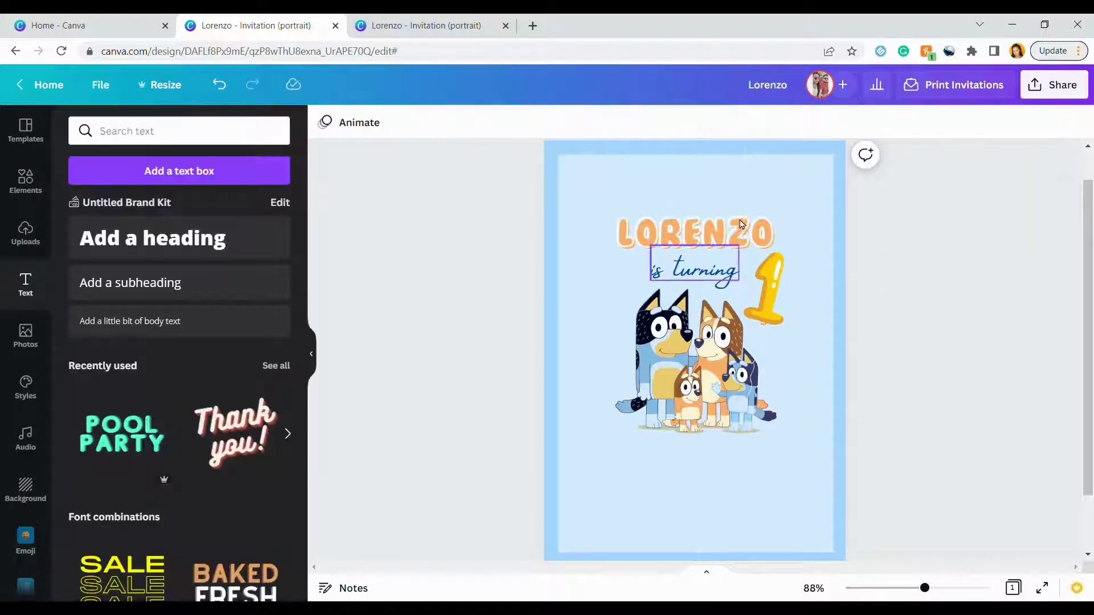
# - Duplicate the name heading, place the copy beneath the dog family picture, and change its text to "PLEASE JOIN US TO CELEBRATE"
pyautogui.click(744, 223)
pyautogui.click(671, 178)
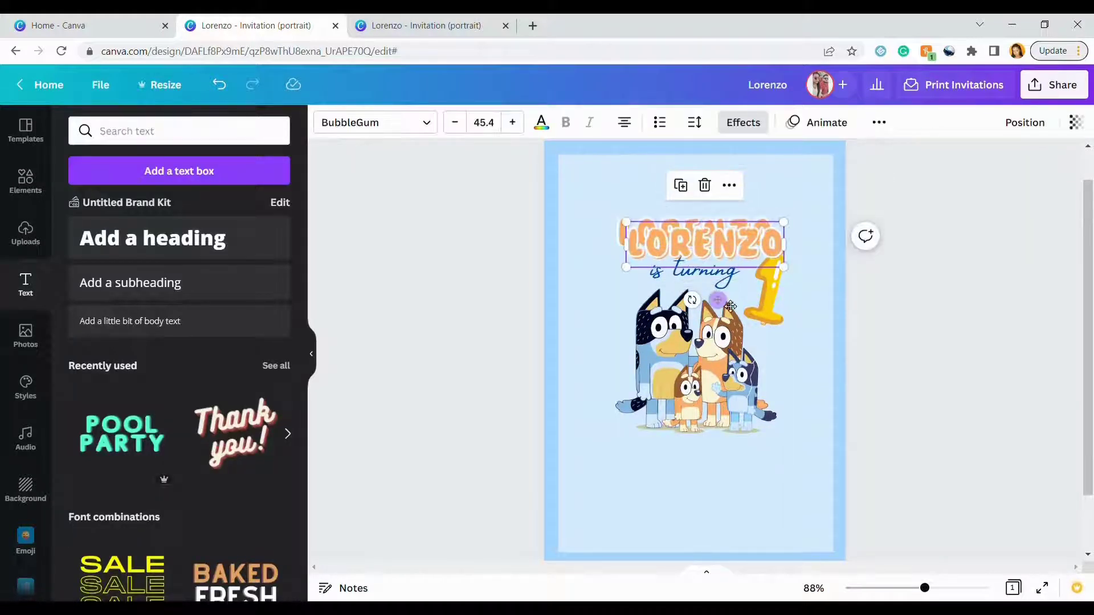
pyautogui.moveTo(731, 306); pyautogui.dragTo(712, 521)
pyautogui.doubleClick(720, 467)
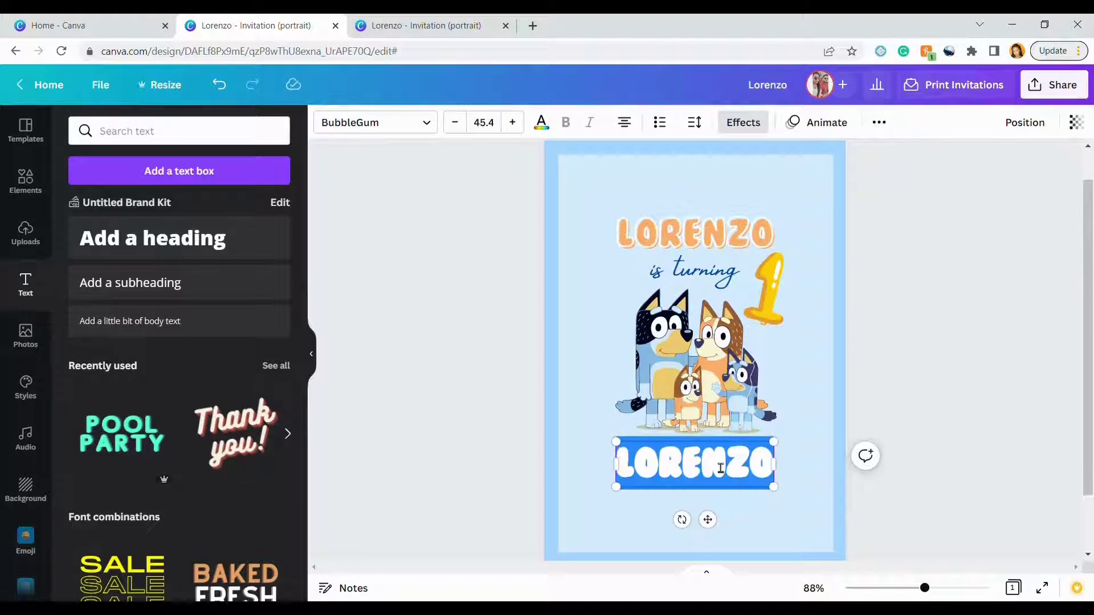
pyautogui.write('PLEASE JOIN US TO')
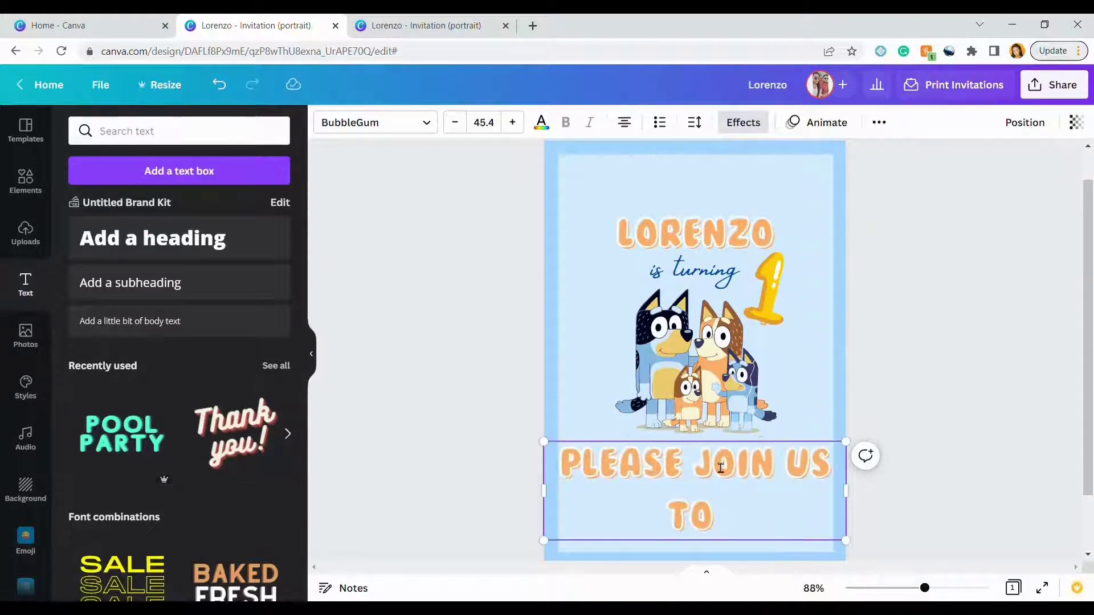
pyautogui.write(' CELEBRATE')
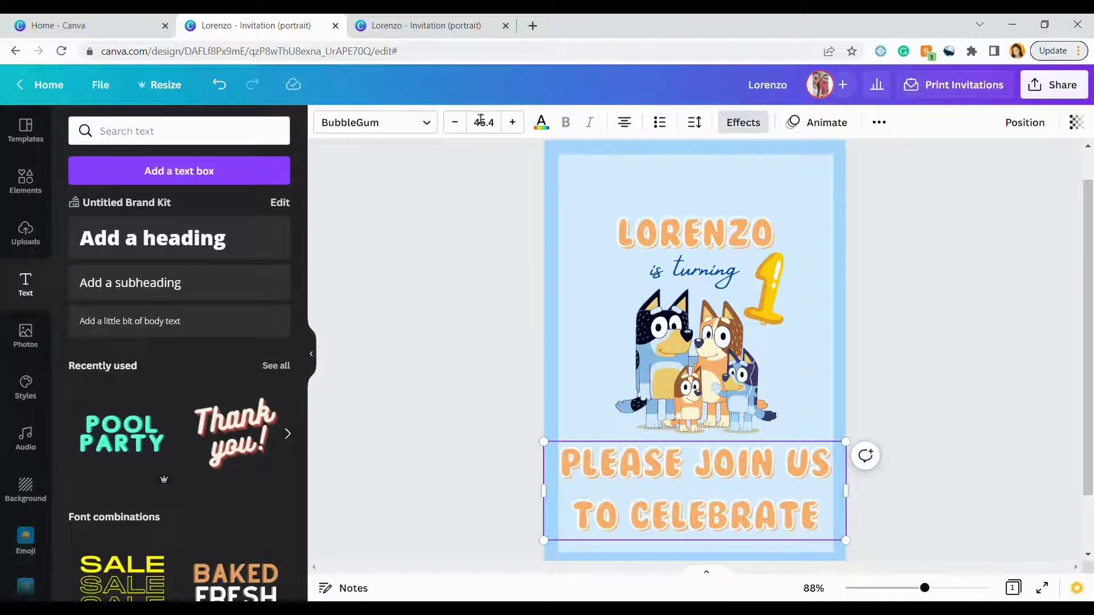
# - Reduce the font size of "PLEASE JOIN US TO CELEBRATE" so it fits on a single line within the inner frame
pyautogui.moveTo(455, 121); pyautogui.dragTo(455, 122)
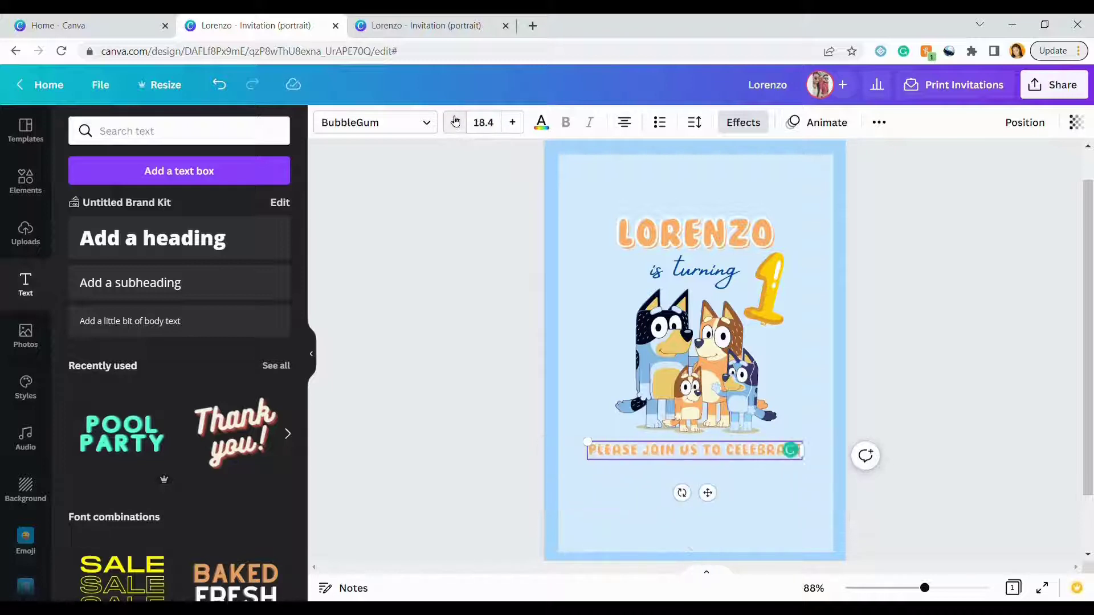
pyautogui.click(512, 123)
pyautogui.click(457, 122)
pyautogui.click(457, 122)
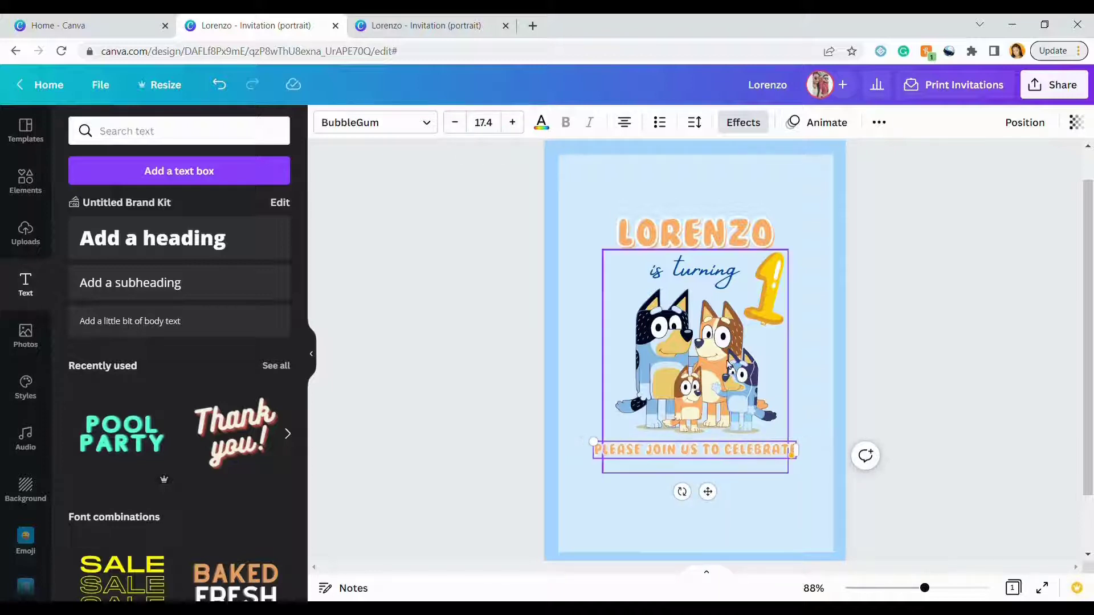
pyautogui.click(512, 122)
pyautogui.click(512, 122)
pyautogui.click(828, 503)
pyautogui.click(740, 450)
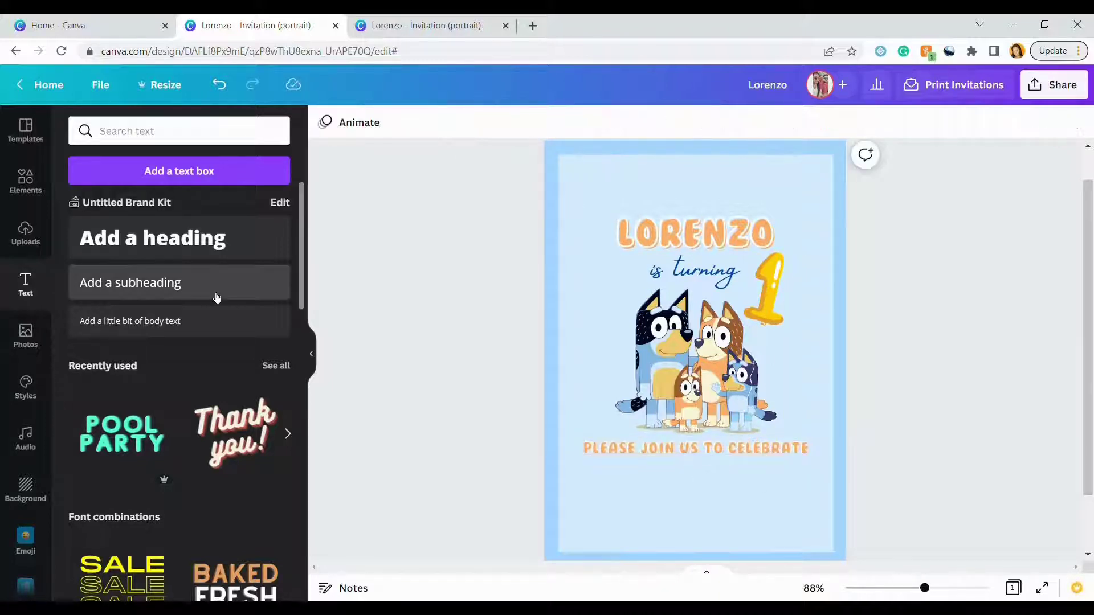
# - Add a subheading reading "Saturday October 8th" and place it directly beneath "PLEASE JOIN US TO CELEBRATE"
pyautogui.click(216, 297)
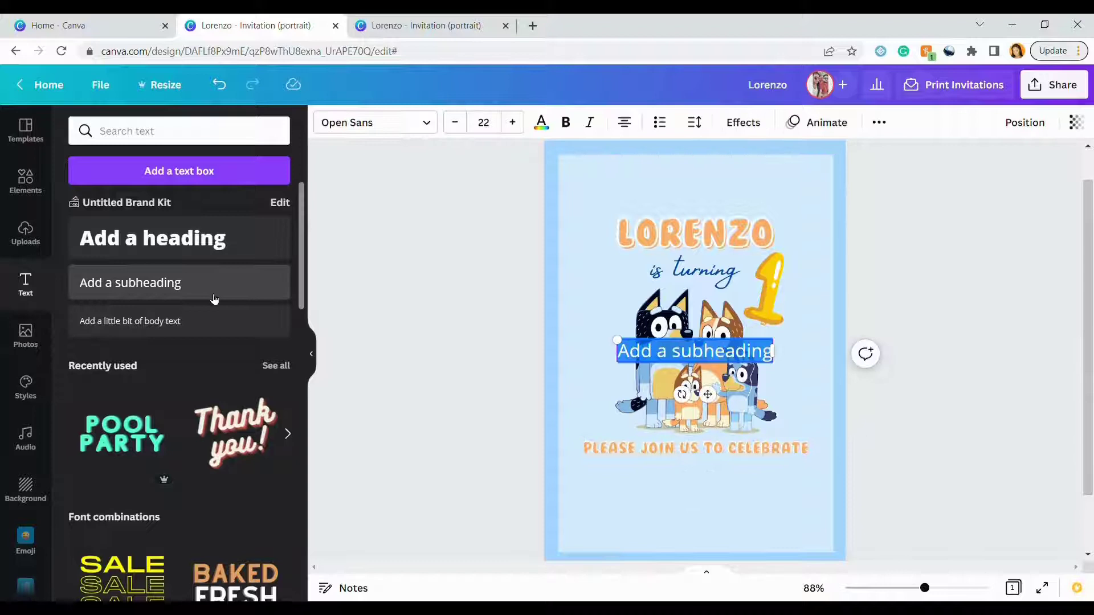
pyautogui.write('Saturday October 8th')
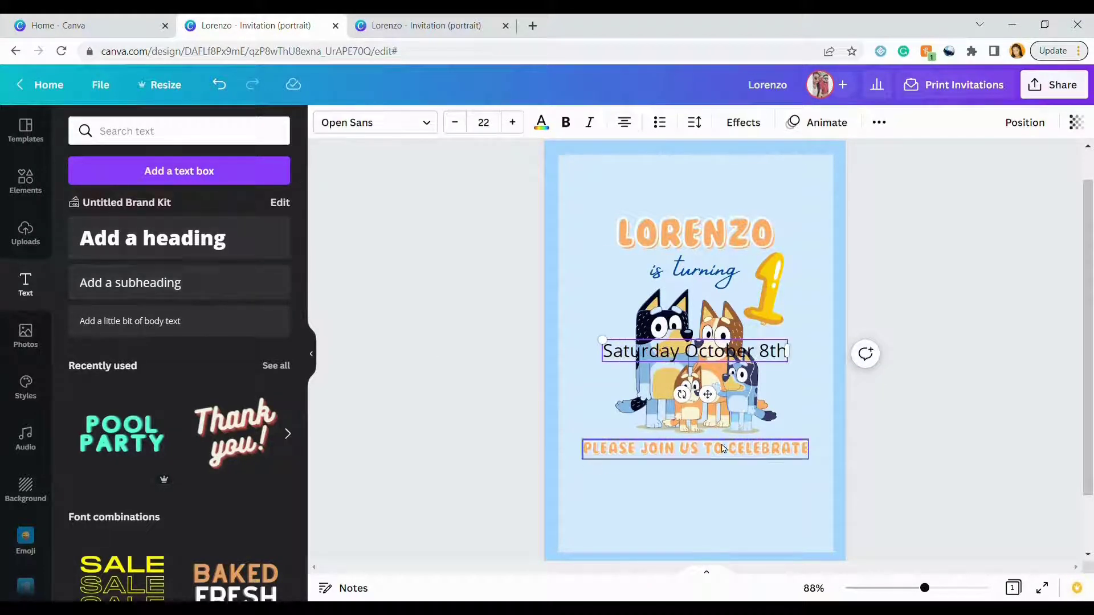
pyautogui.moveTo(707, 394); pyautogui.dragTo(713, 521)
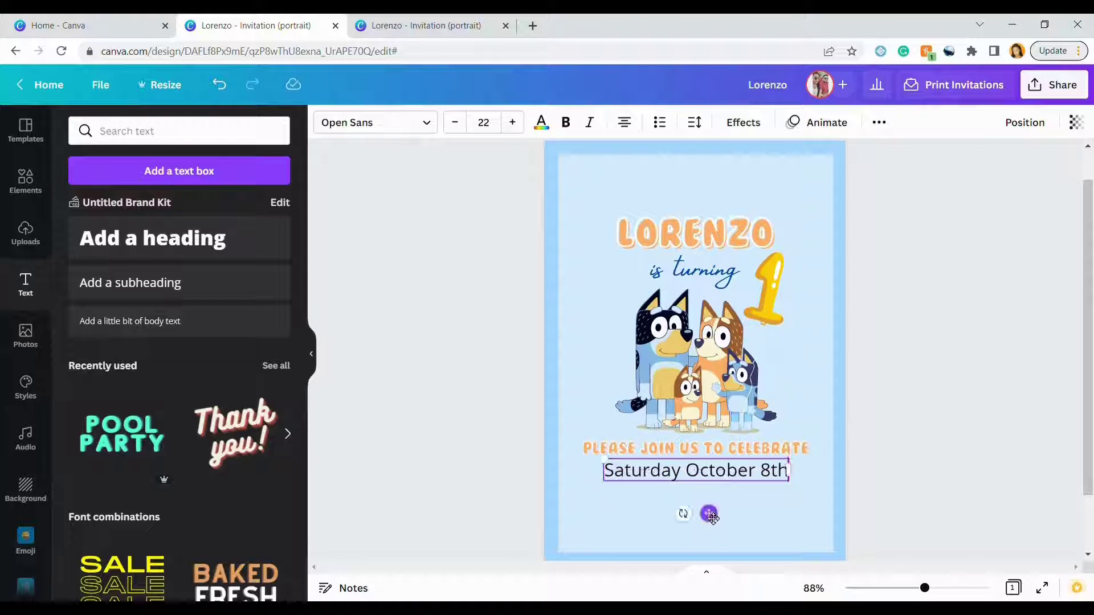
pyautogui.click(787, 530)
# - Add a subheading reading "4:00pm - 9:00pm" and centre it directly beneath the date line
pyautogui.click(290, 300)
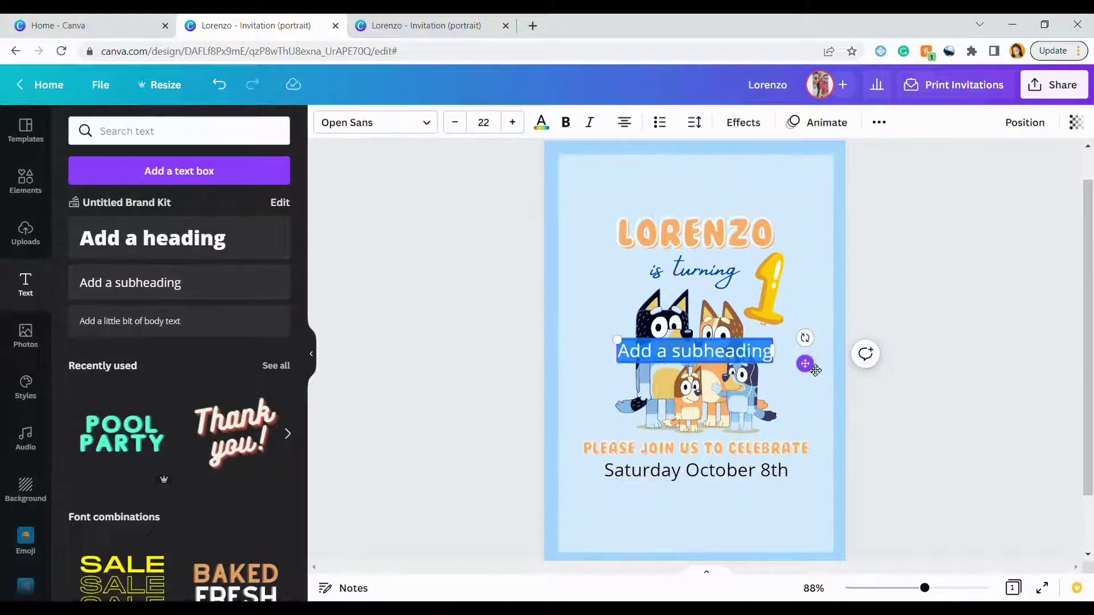
pyautogui.moveTo(815, 371); pyautogui.dragTo(813, 513)
pyautogui.write('4')
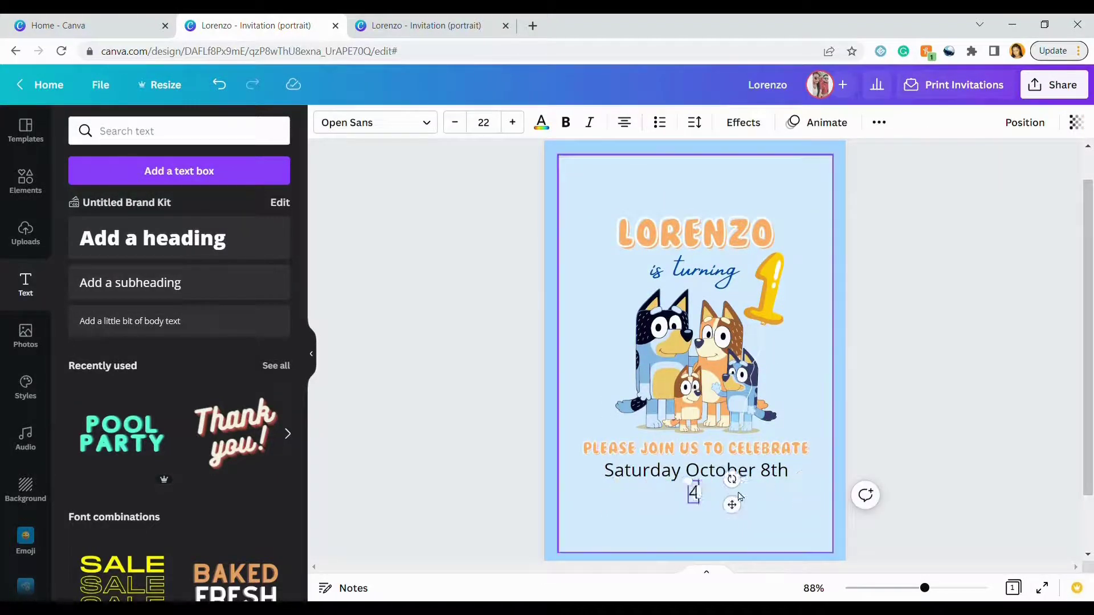
pyautogui.write(':00pm - 9:00pm')
pyautogui.click(593, 427)
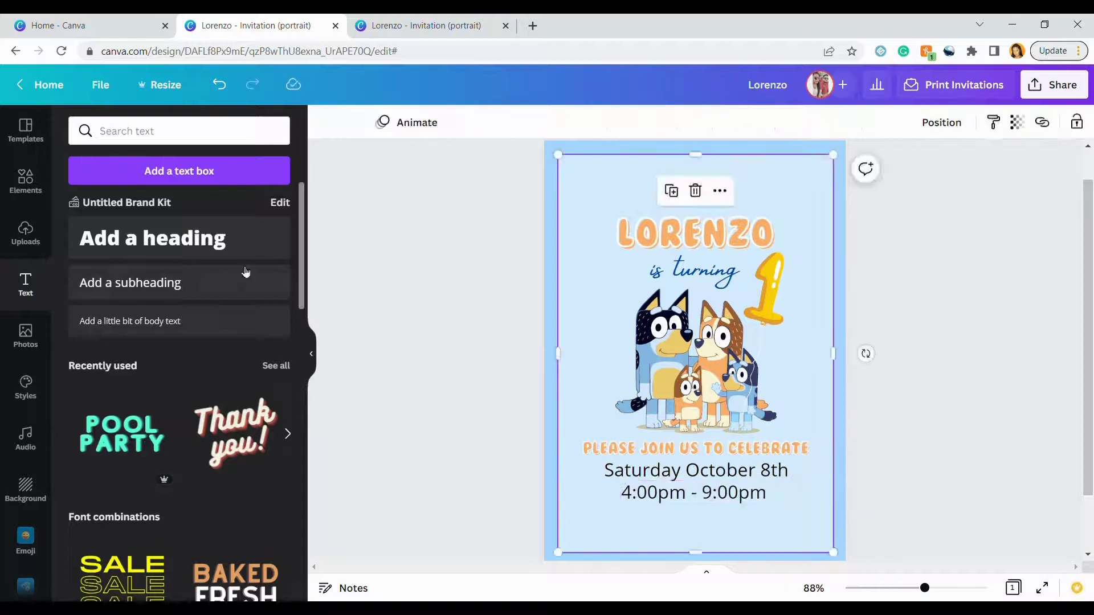
# - Add a subheading beneath the time with the party's postal address on three lines, shrink it slightly and centre it
pyautogui.click(176, 291)
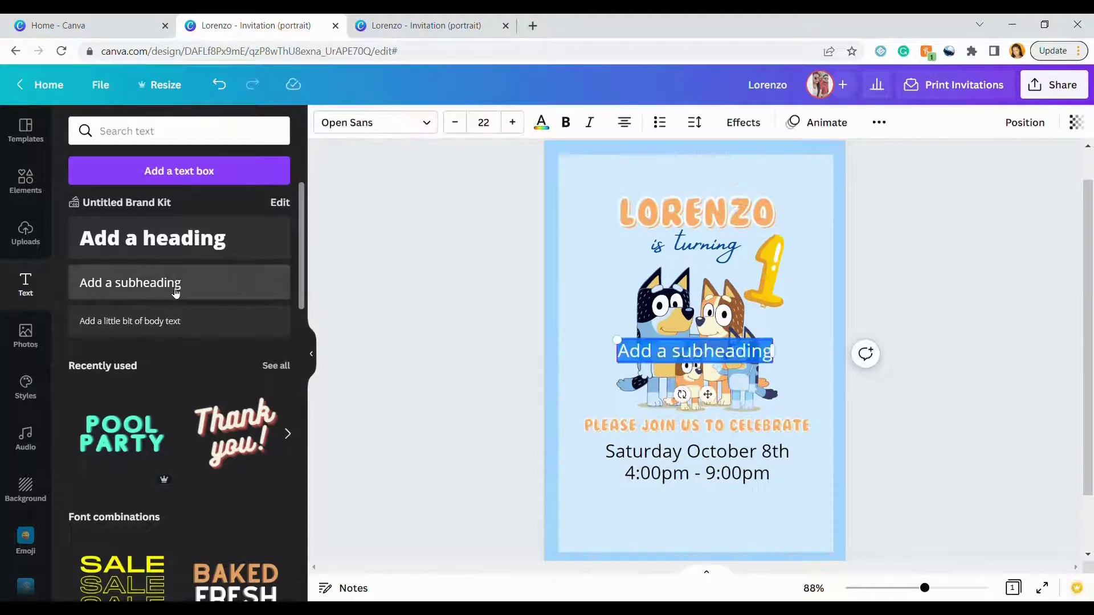
pyautogui.moveTo(709, 392); pyautogui.dragTo(710, 538)
pyautogui.doubleClick(721, 504)
pyautogui.hotkey('ctrl', 'a')
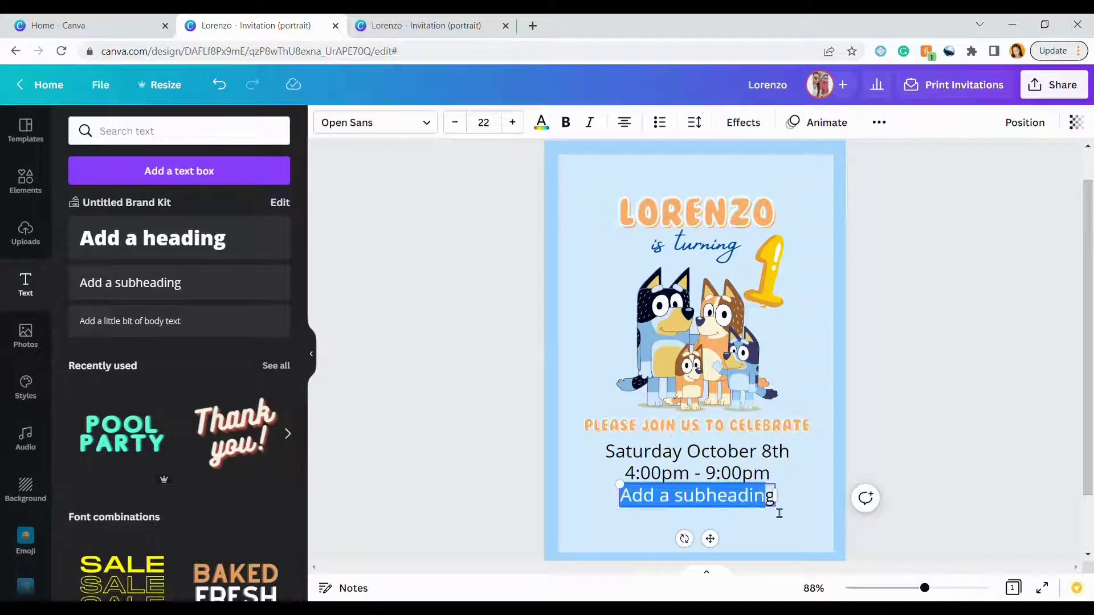
pyautogui.write('1234 Party Ln')
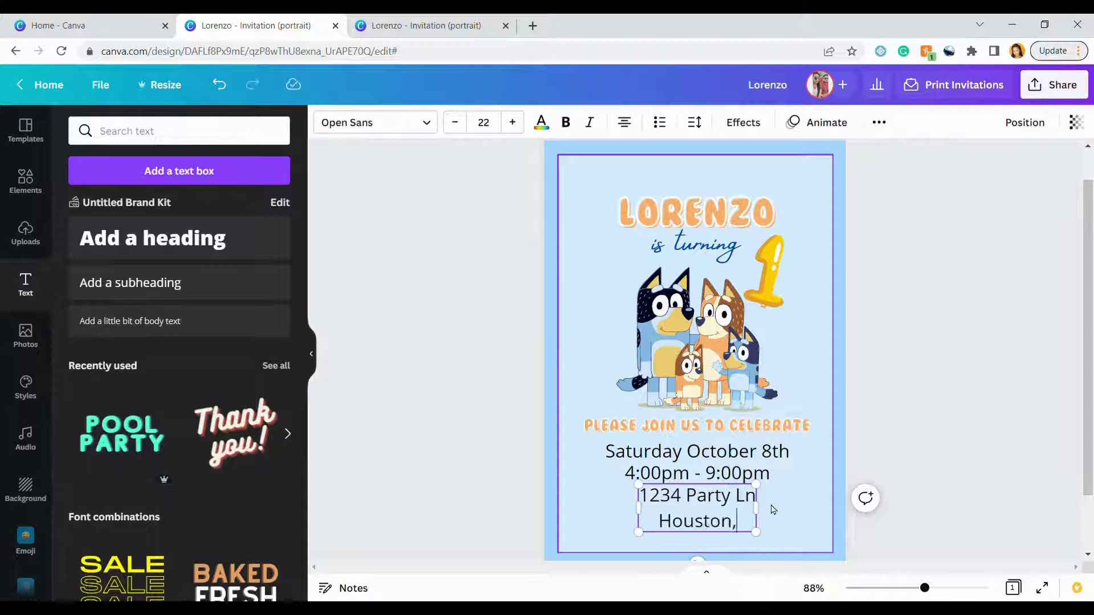
pyautogui.write('345')
pyautogui.moveTo(639, 484); pyautogui.dragTo(656, 495)
pyautogui.moveTo(736, 526); pyautogui.dragTo(725, 519)
# - Set the date line's font to Amsterdam Three and its colour to the document's dark blue
pyautogui.click(692, 451)
pyautogui.click(414, 117)
pyautogui.click(224, 171)
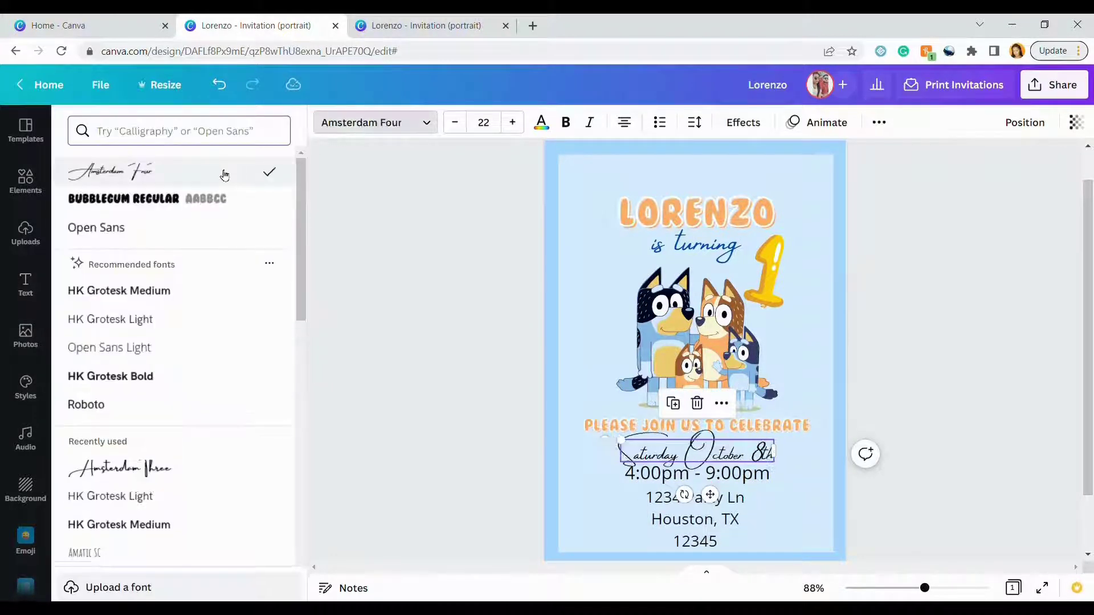
pyautogui.click(148, 468)
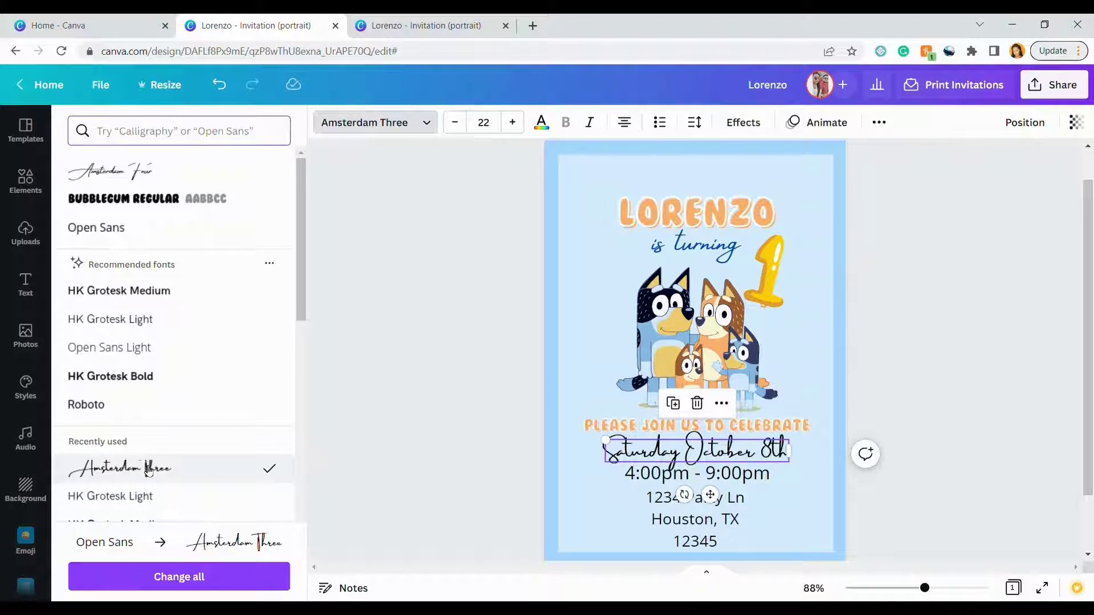
pyautogui.click(542, 124)
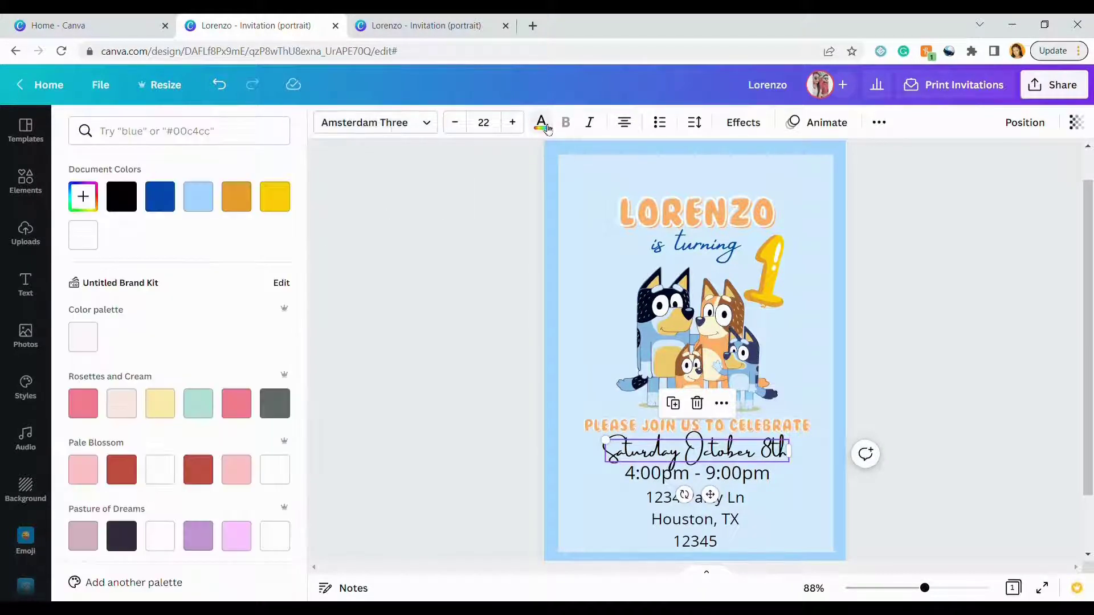
pyautogui.click(160, 201)
pyautogui.click(923, 422)
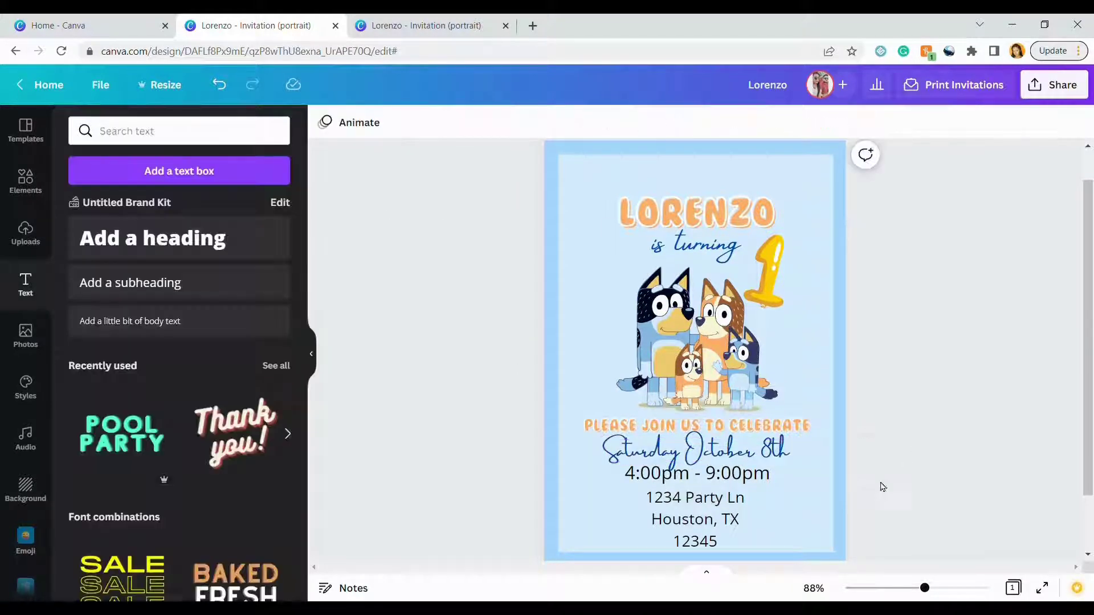
# - Change the colour of the time line and the address text to the document's dark blue
pyautogui.click(740, 474)
pyautogui.click(543, 123)
pyautogui.click(159, 197)
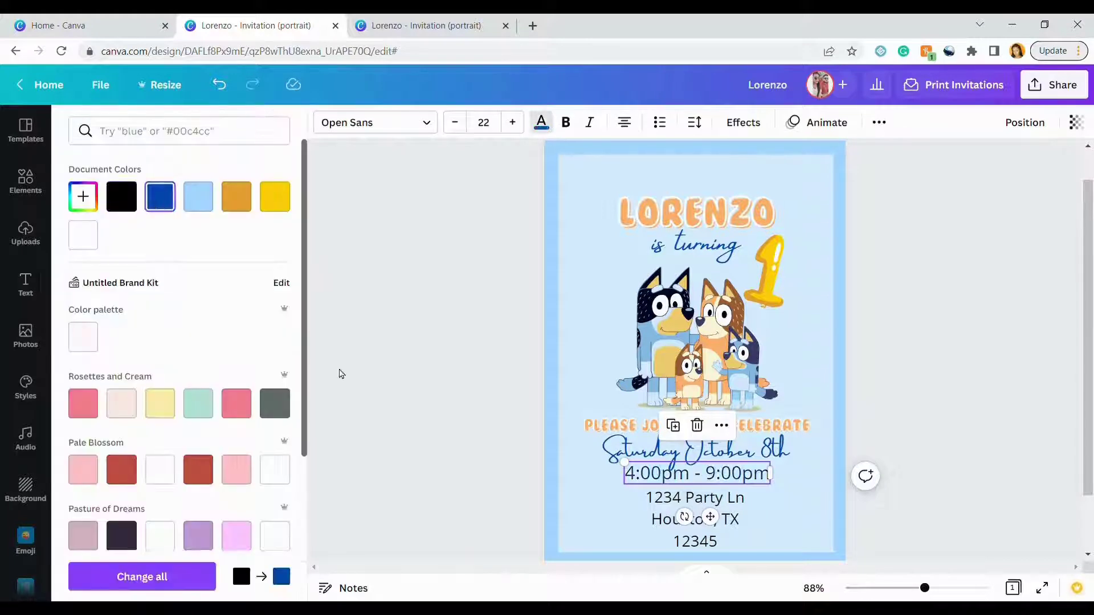
pyautogui.click(695, 501)
# - Set the font of both the time line and the address text to HK Grotesk Light
pyautogui.click(695, 473)
pyautogui.click(376, 123)
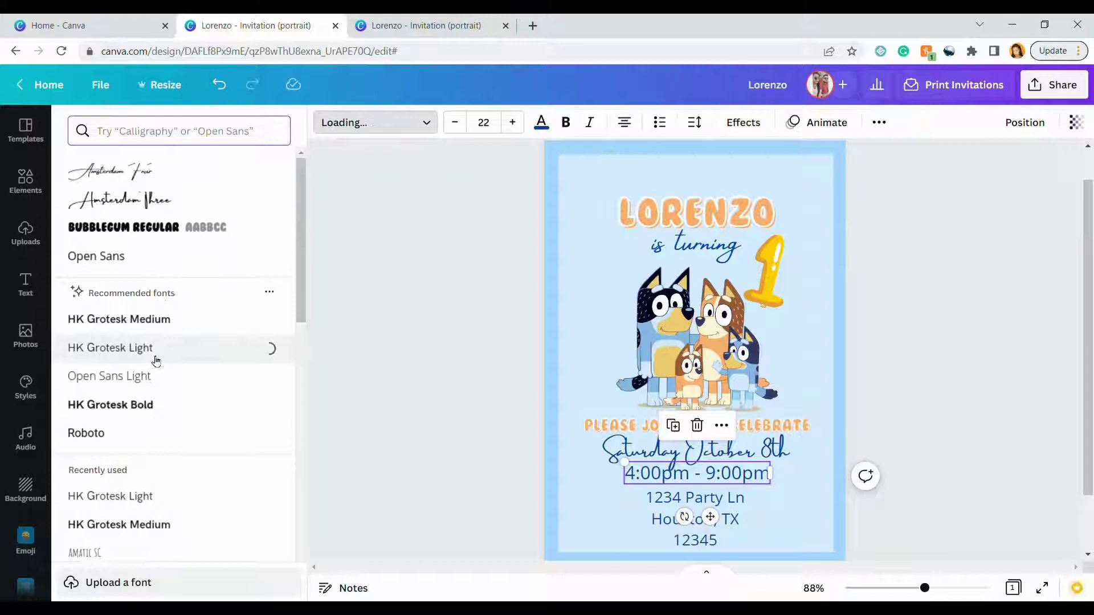
pyautogui.click(658, 507)
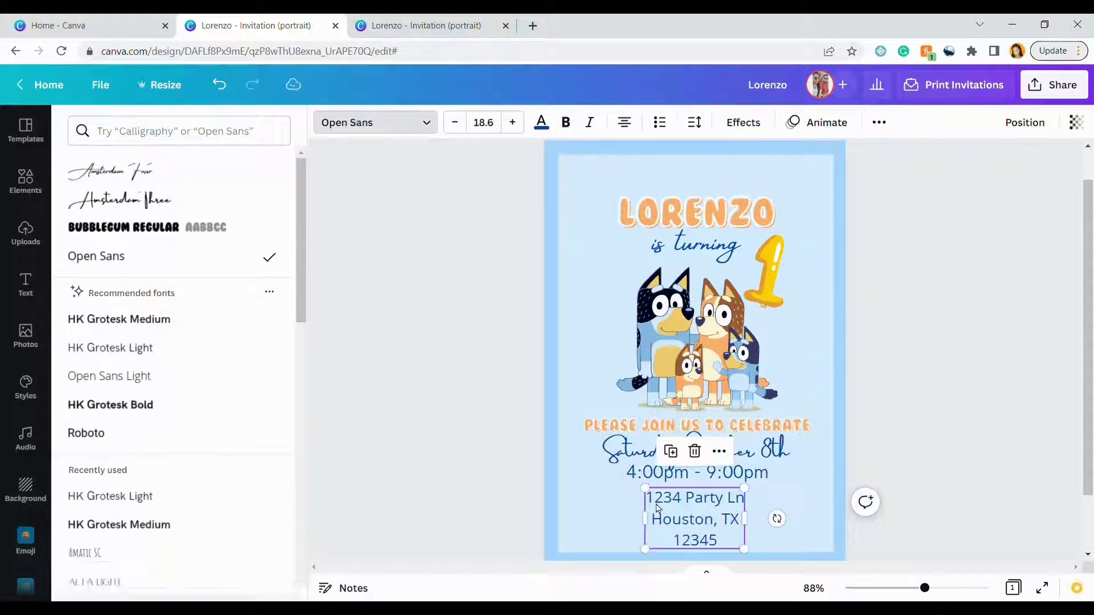
pyautogui.click(208, 347)
pyautogui.click(897, 456)
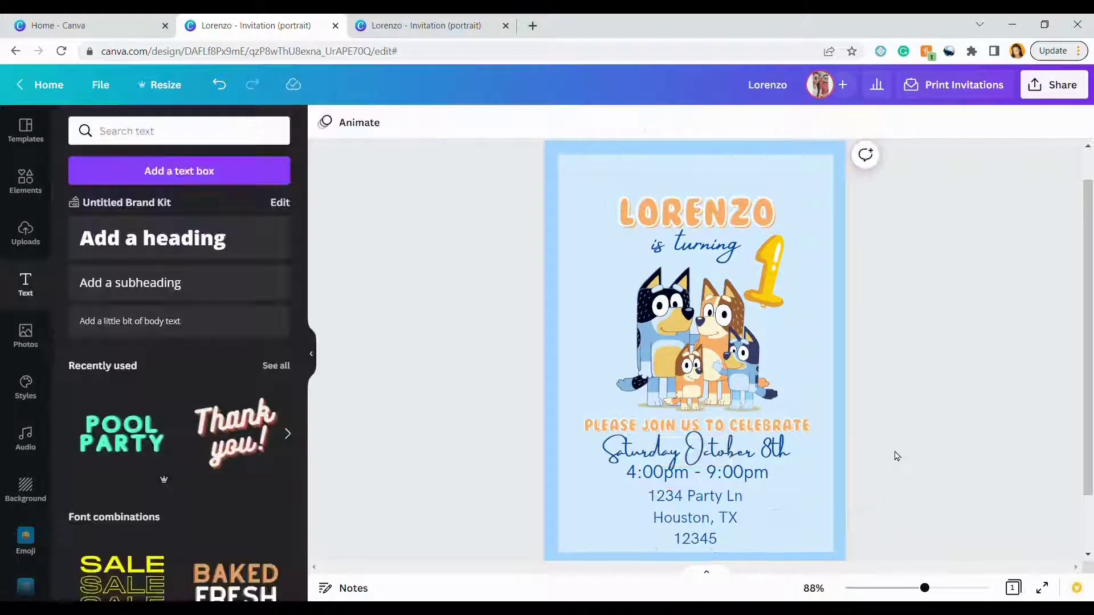
# - Shrink the "4:00pm - 9:00pm" line and centre it between the date and the address
pyautogui.click(670, 482)
pyautogui.moveTo(627, 463); pyautogui.dragTo(648, 467)
pyautogui.moveTo(722, 521)
pyautogui.mouseDown()
pyautogui.moveTo(723, 532)
pyautogui.moveTo(703, 528)
pyautogui.mouseUp()
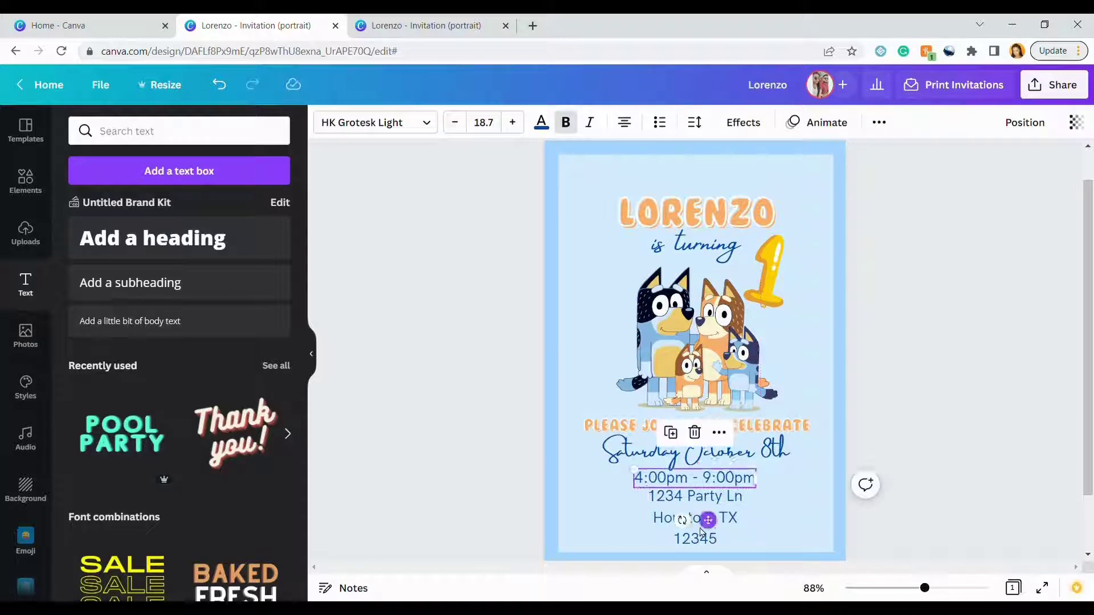
pyautogui.moveTo(634, 472)
pyautogui.mouseDown()
pyautogui.moveTo(622, 471)
pyautogui.moveTo(644, 481)
pyautogui.mouseUp()
pyautogui.moveTo(712, 529); pyautogui.dragTo(705, 529)
pyautogui.click(456, 398)
# - Search the elements for "stroke", add the yellow brush stroke and place it behind the date and time lines
pyautogui.click(38, 187)
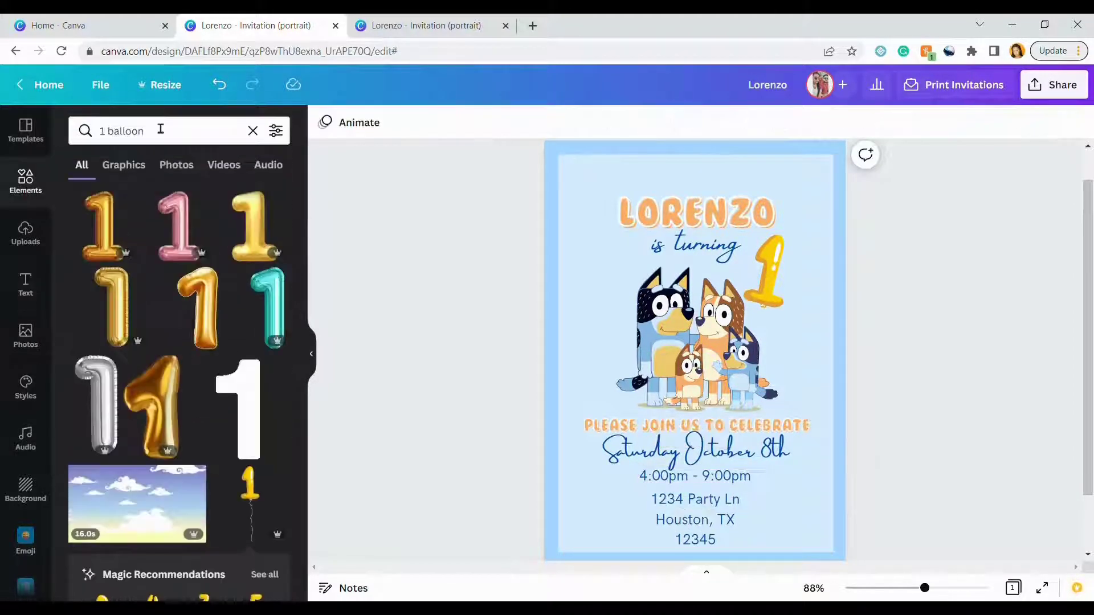
pyautogui.hotkey('ctrl', 'a')
pyautogui.press('BackSpace')
pyautogui.write('stroke')
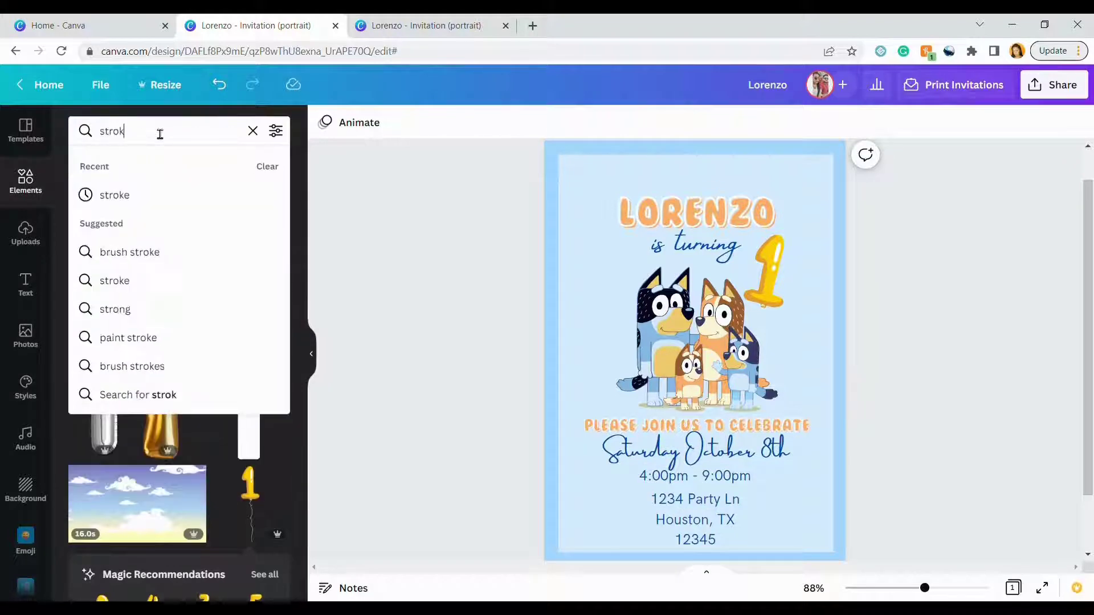
pyautogui.press('Return')
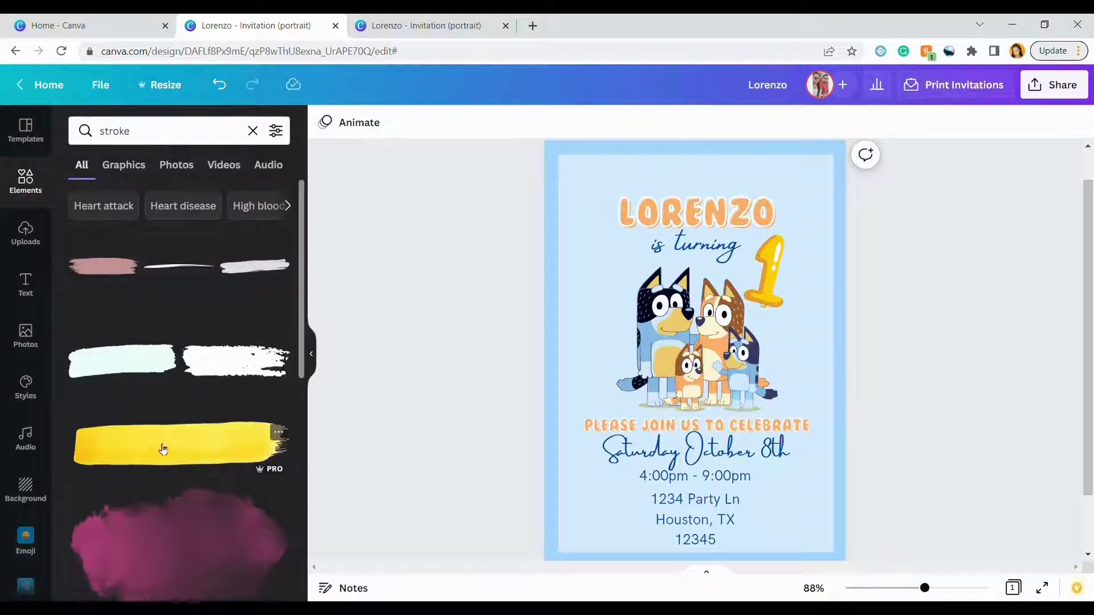
pyautogui.click(162, 450)
pyautogui.moveTo(588, 369); pyautogui.dragTo(589, 478)
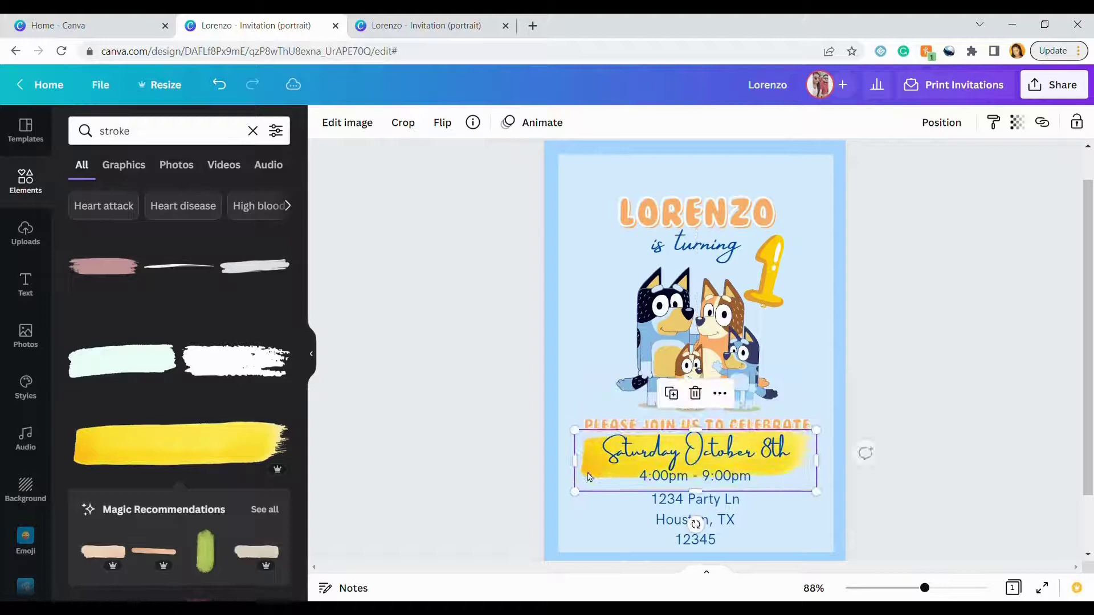
pyautogui.rightClick(589, 477)
pyautogui.click(819, 507)
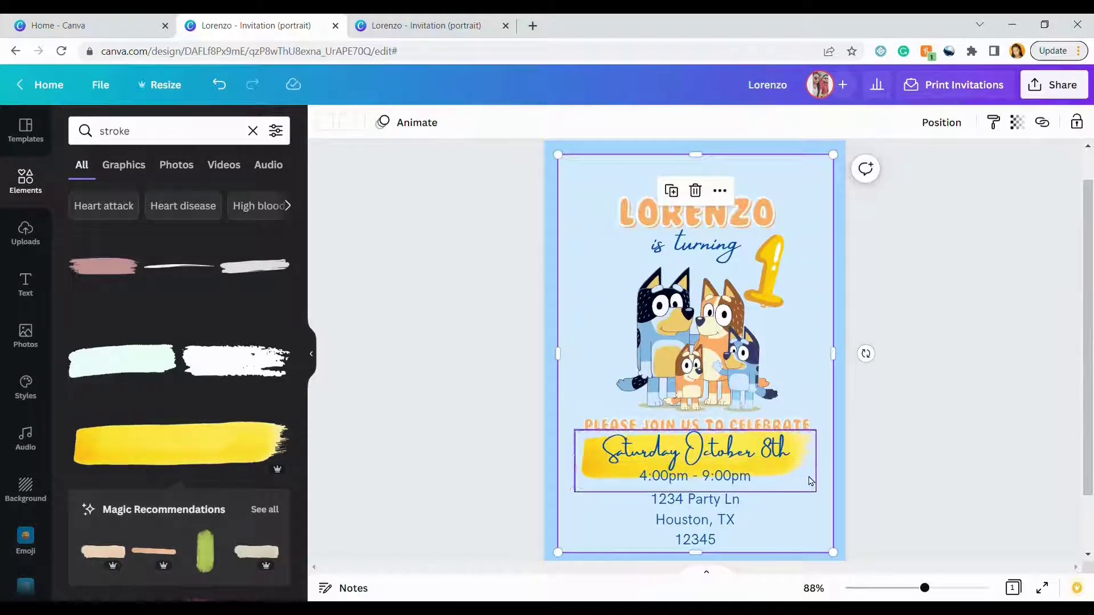
# - Shrink the date and time lines and centre both within the yellow brush stroke
pyautogui.click(809, 482)
pyautogui.click(696, 450)
pyautogui.moveTo(605, 438); pyautogui.dragTo(631, 442)
pyautogui.moveTo(722, 494); pyautogui.dragTo(712, 494)
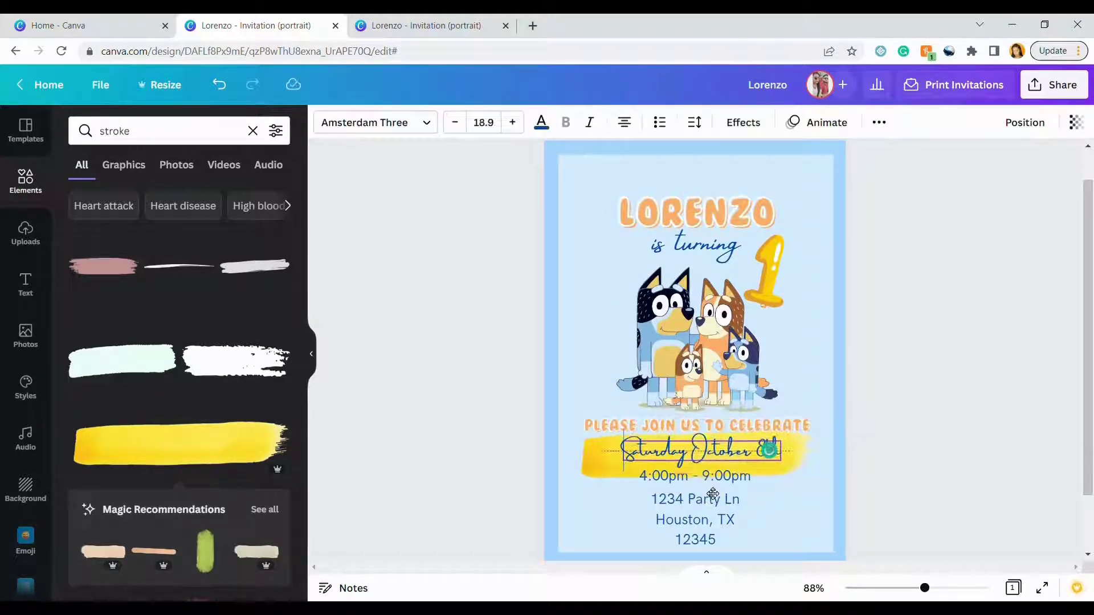
pyautogui.click(683, 477)
pyautogui.moveTo(640, 466); pyautogui.dragTo(656, 469)
pyautogui.moveTo(724, 528); pyautogui.dragTo(719, 521)
pyautogui.click(771, 474)
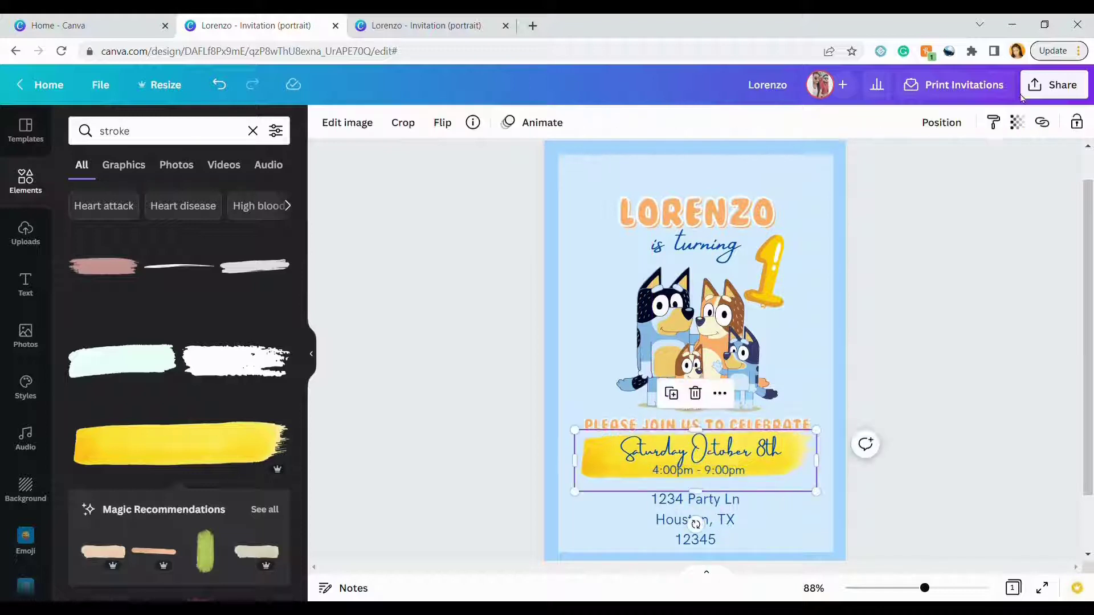
# - Add the line "Party Palace" above the address, shrink the text block to size 16.2 and tighten its line spacing to 1.17
pyautogui.click(681, 517)
pyautogui.write('Party Palace')
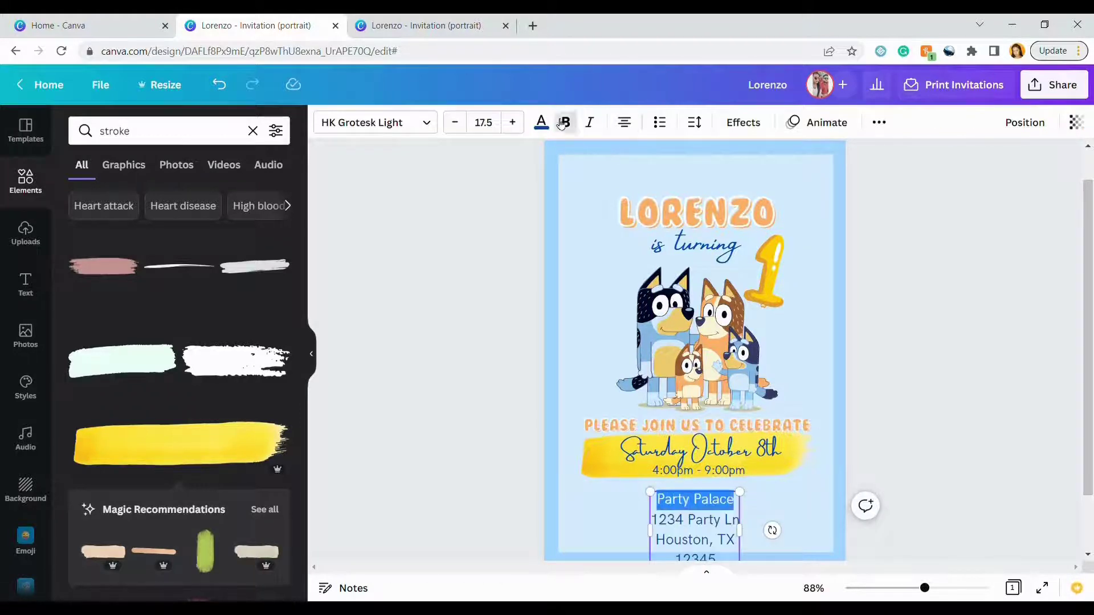
pyautogui.moveTo(702, 526); pyautogui.dragTo(705, 513)
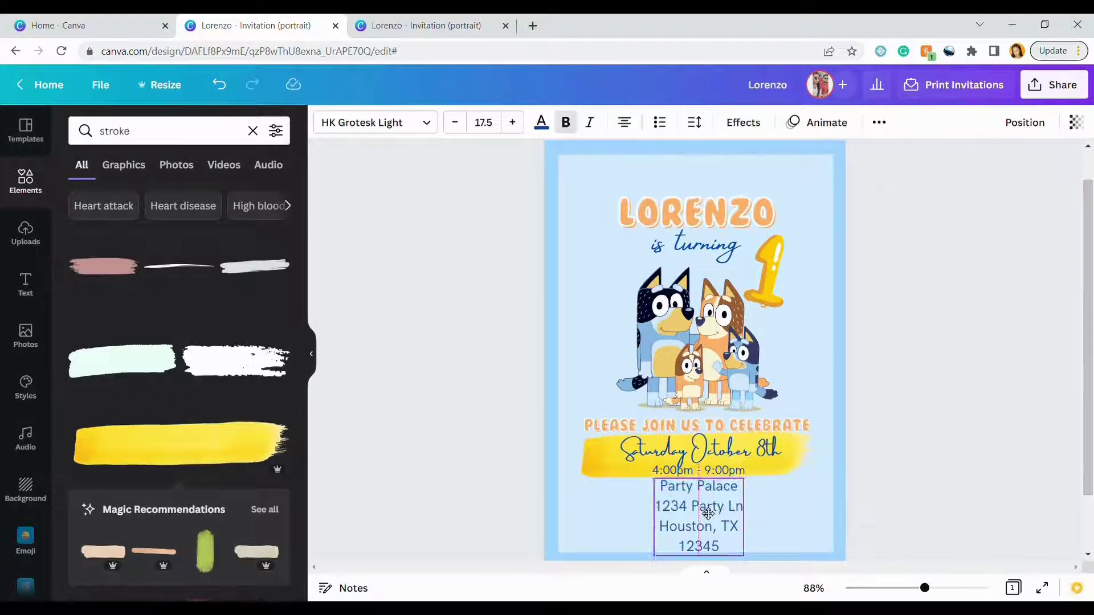
pyautogui.moveTo(742, 478); pyautogui.dragTo(737, 485)
pyautogui.click(694, 123)
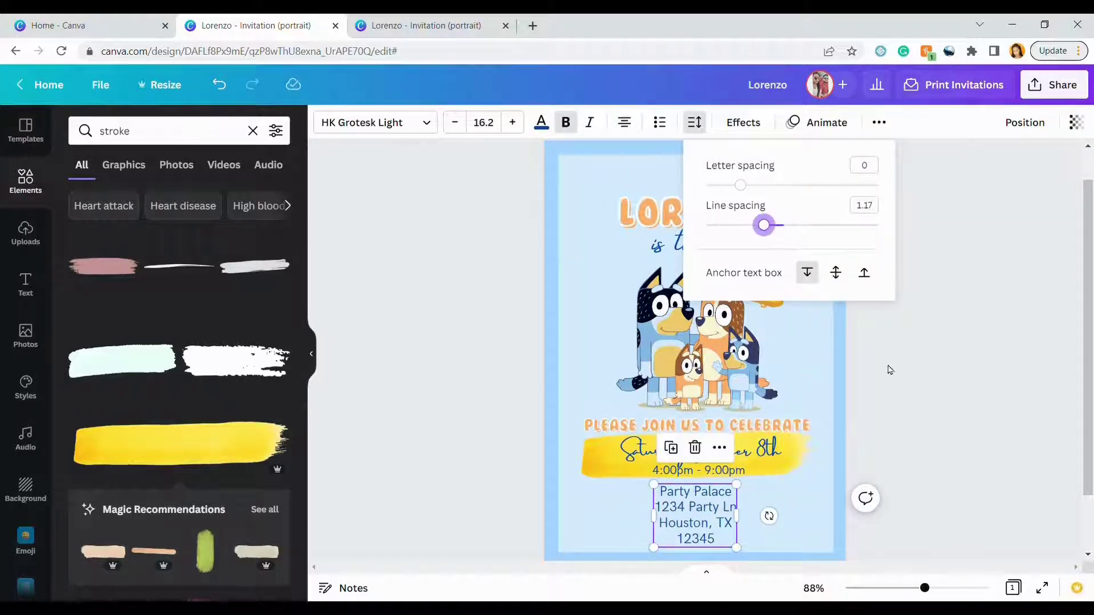
pyautogui.click(747, 506)
# - Shrink the date line a little more and re-centre it above the time on the brush stroke
pyautogui.click(675, 450)
pyautogui.moveTo(621, 440); pyautogui.dragTo(639, 444)
pyautogui.moveTo(725, 501); pyautogui.dragTo(716, 497)
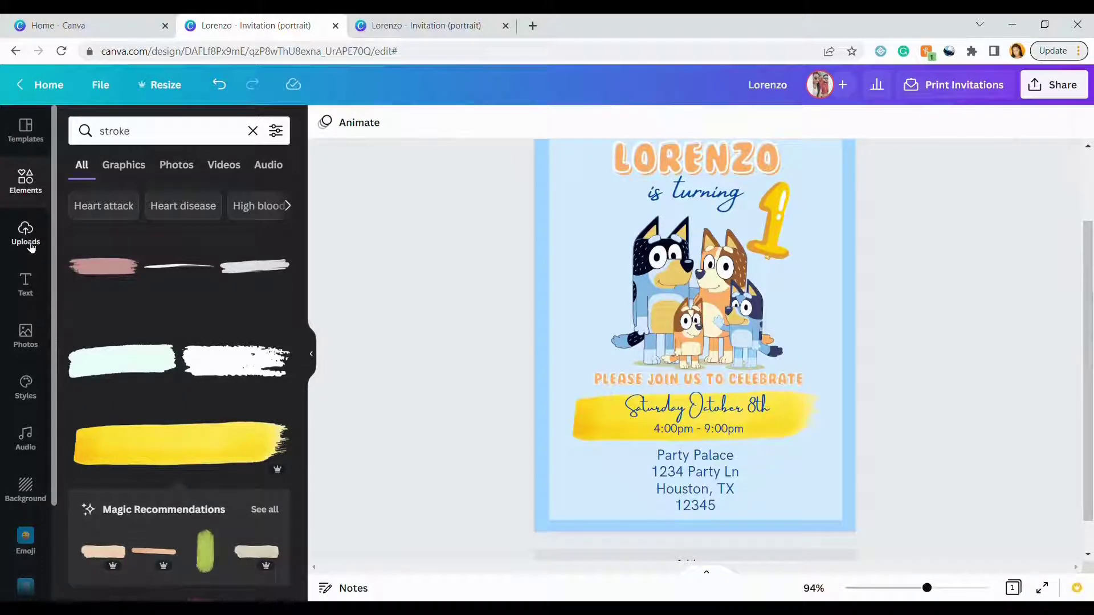
# - Add the uploaded blue puppy picture, shrink it and place it beside the address in the invitation's lower left corner
pyautogui.click(30, 246)
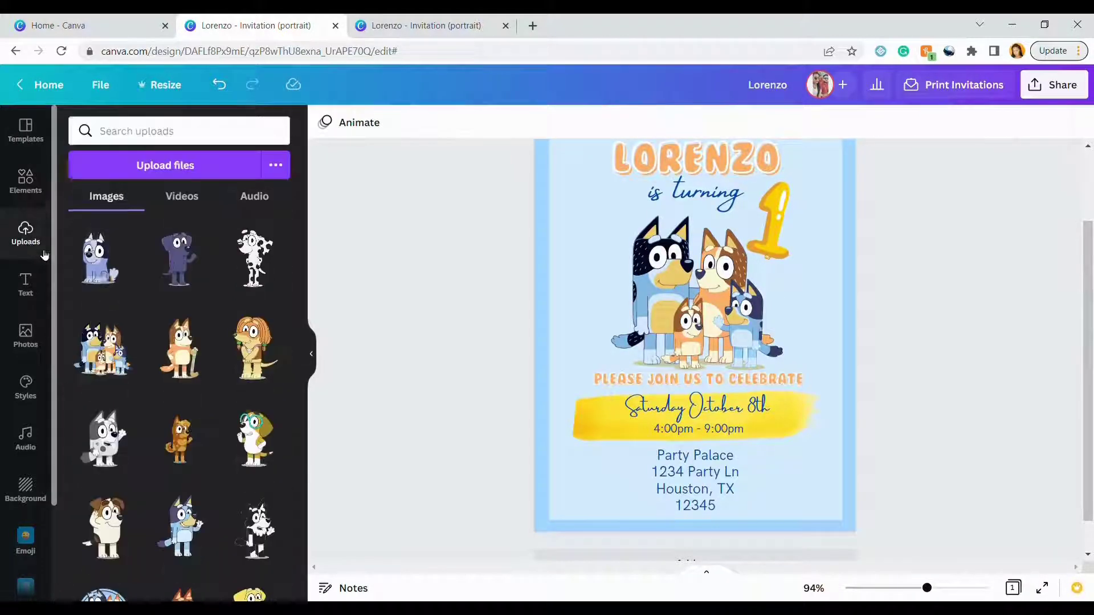
pyautogui.scroll(-2, 171, 399)
pyautogui.click(181, 455)
pyautogui.moveTo(712, 317); pyautogui.dragTo(616, 471)
pyautogui.moveTo(661, 381); pyautogui.dragTo(632, 416)
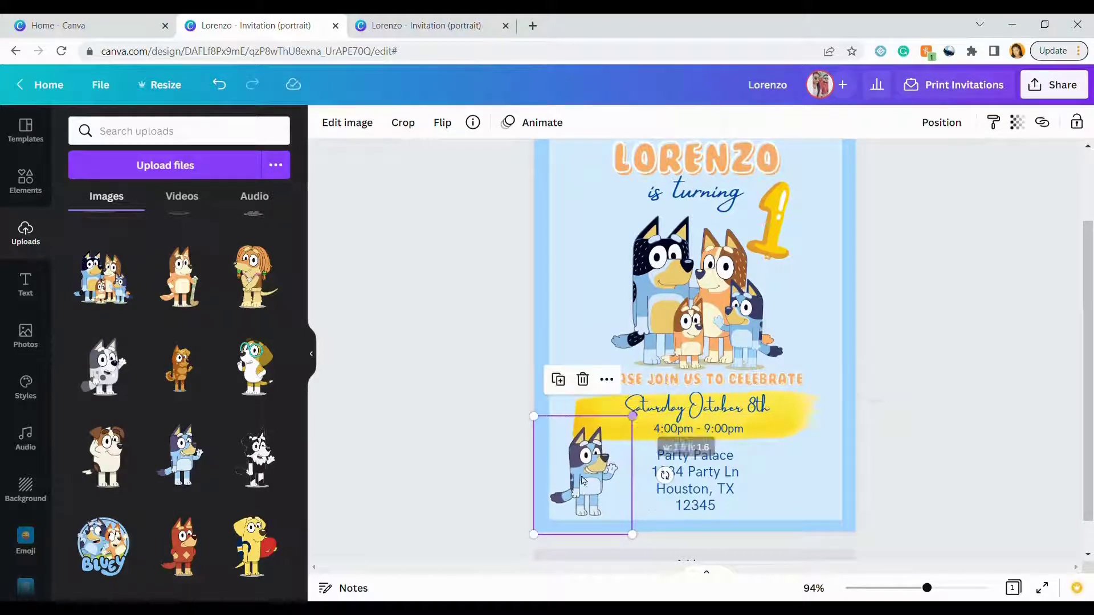
pyautogui.moveTo(582, 480); pyautogui.dragTo(613, 473)
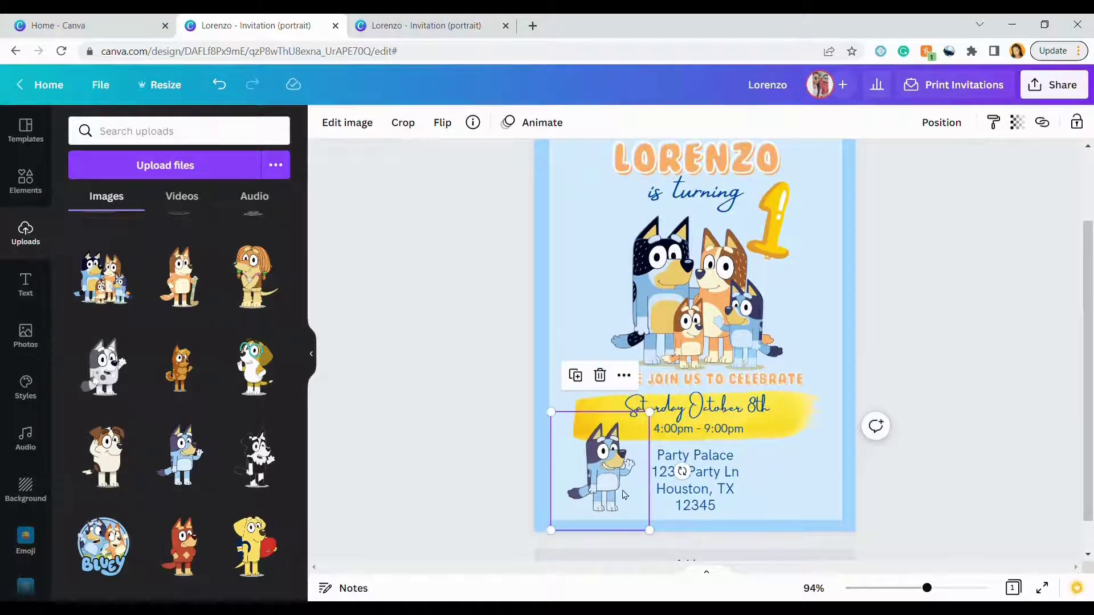
# - Add the uploaded orange puppy with raised arms, shrink it and place it beside the address in the invitation's lower right corner
pyautogui.click(591, 308)
pyautogui.scroll(5, 205, 367)
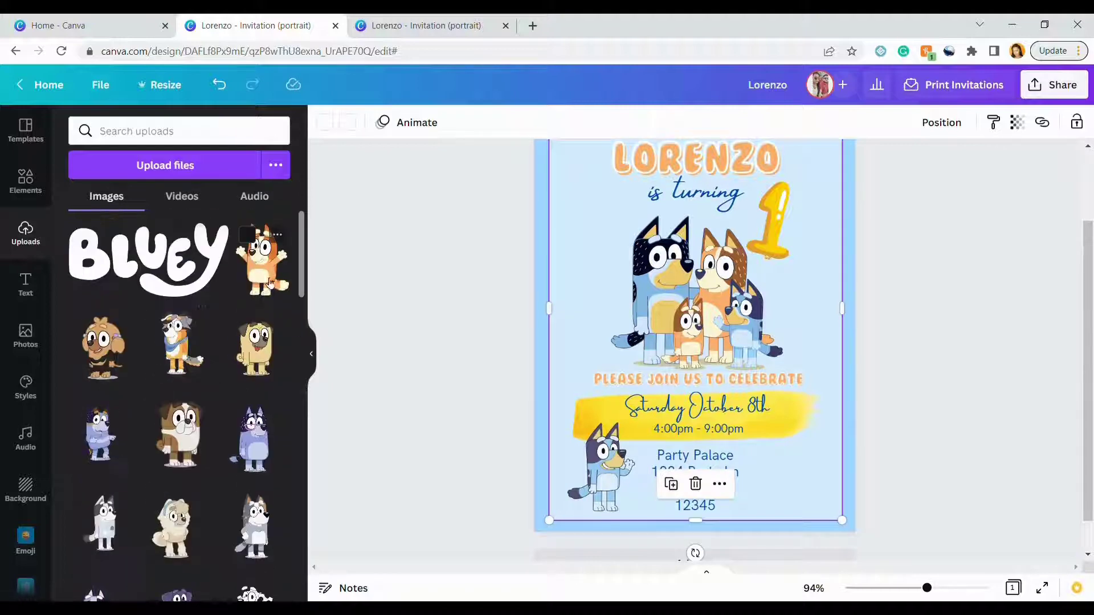
pyautogui.click(270, 283)
pyautogui.moveTo(695, 305); pyautogui.dragTo(602, 418)
pyautogui.moveTo(514, 307); pyautogui.dragTo(613, 467)
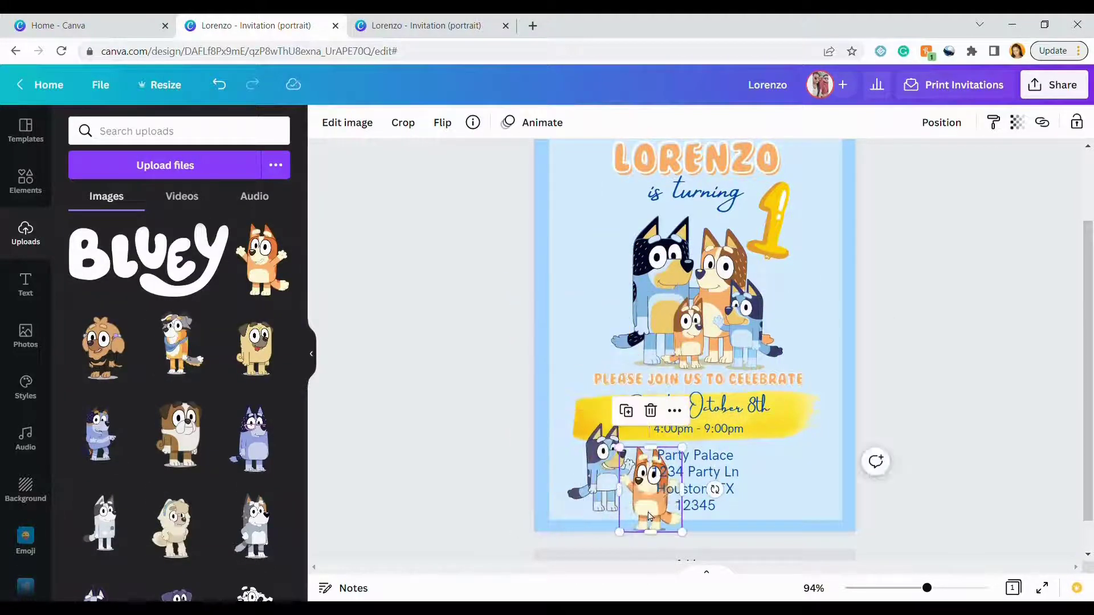
pyautogui.moveTo(649, 516); pyautogui.dragTo(800, 473)
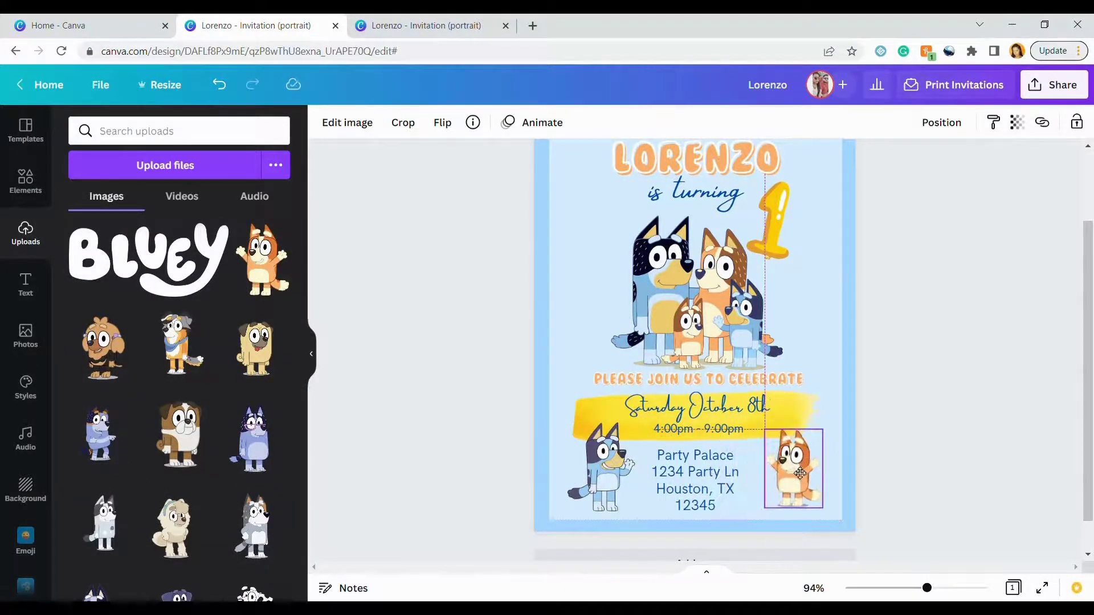
# - Search the elements for "balloons" and place the multicoloured balloon bunch to the left of the dog family
pyautogui.click(927, 442)
pyautogui.click(26, 181)
pyautogui.doubleClick(151, 142)
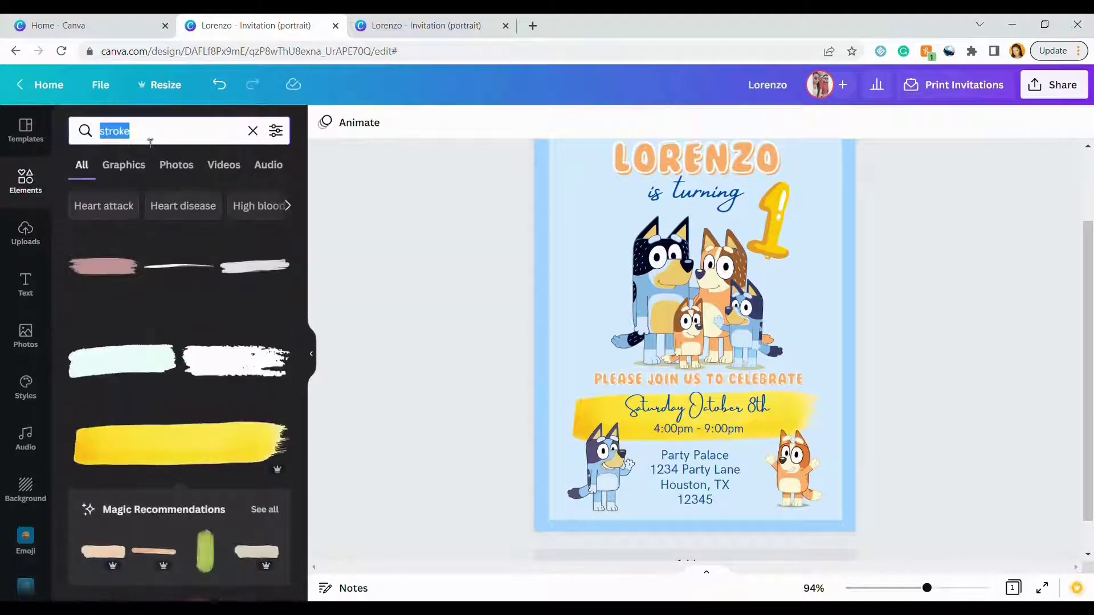
pyautogui.write('balloons')
pyautogui.press('Return')
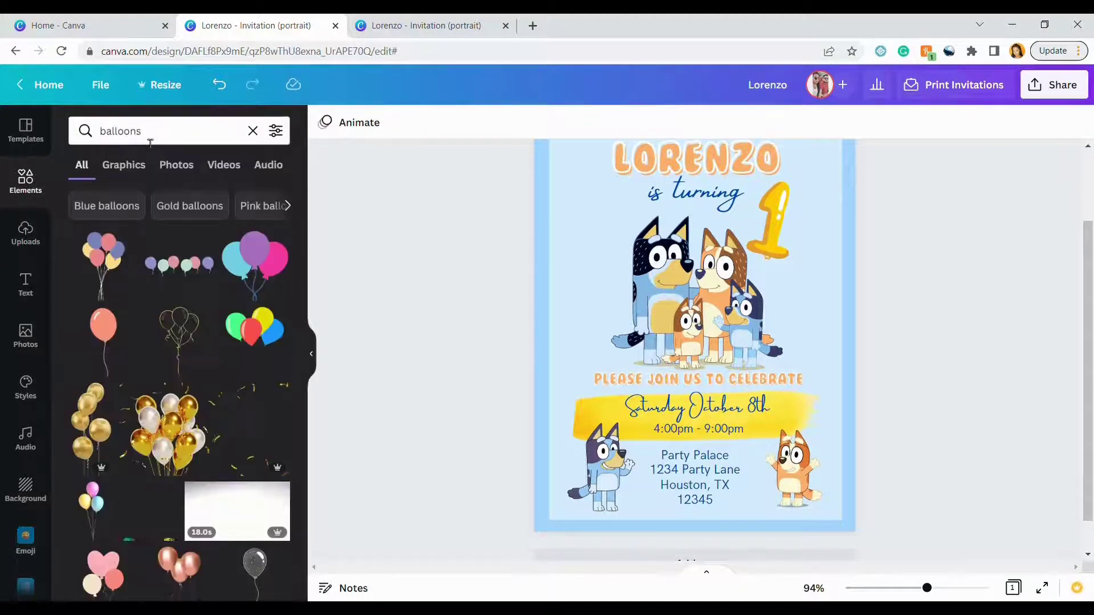
pyautogui.click(103, 264)
pyautogui.moveTo(642, 287); pyautogui.dragTo(551, 284)
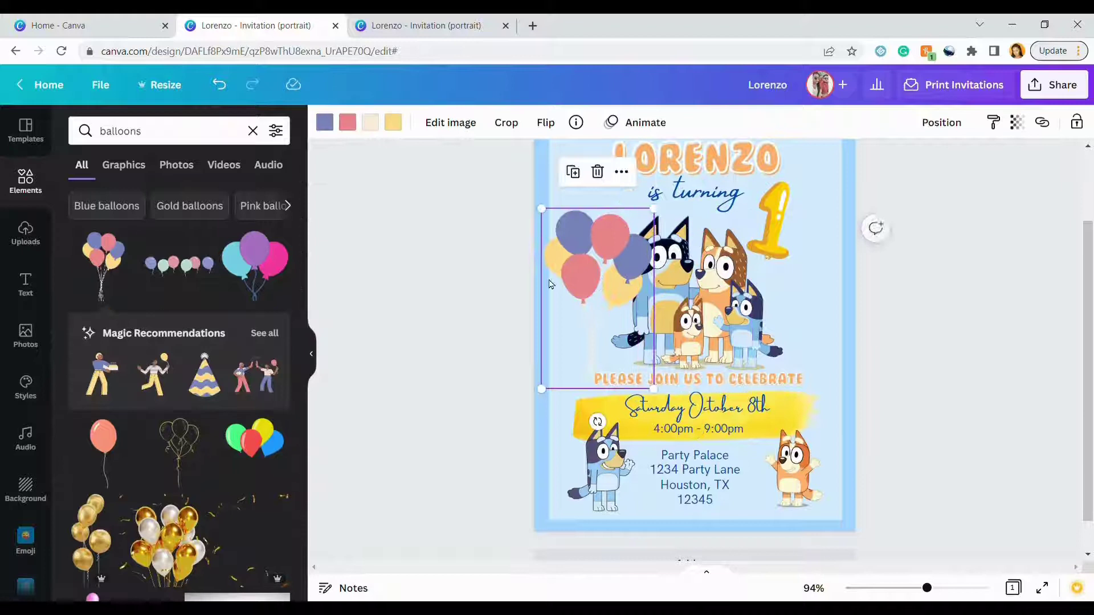
# - Recolour the purple balloons in the bunch to the light blue #7AB3FF
pyautogui.click(325, 122)
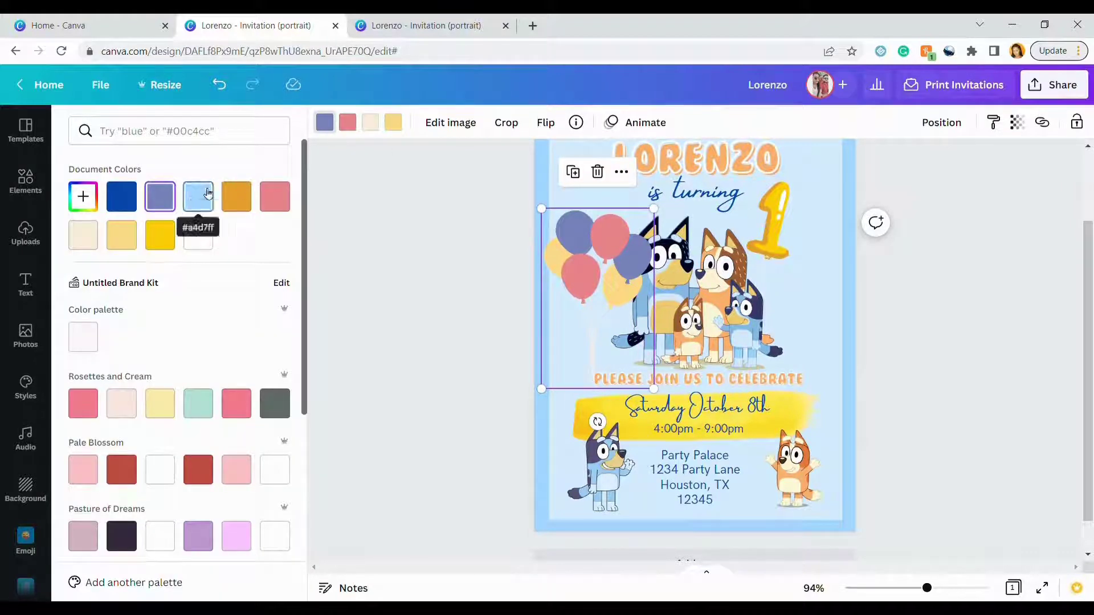
pyautogui.click(197, 192)
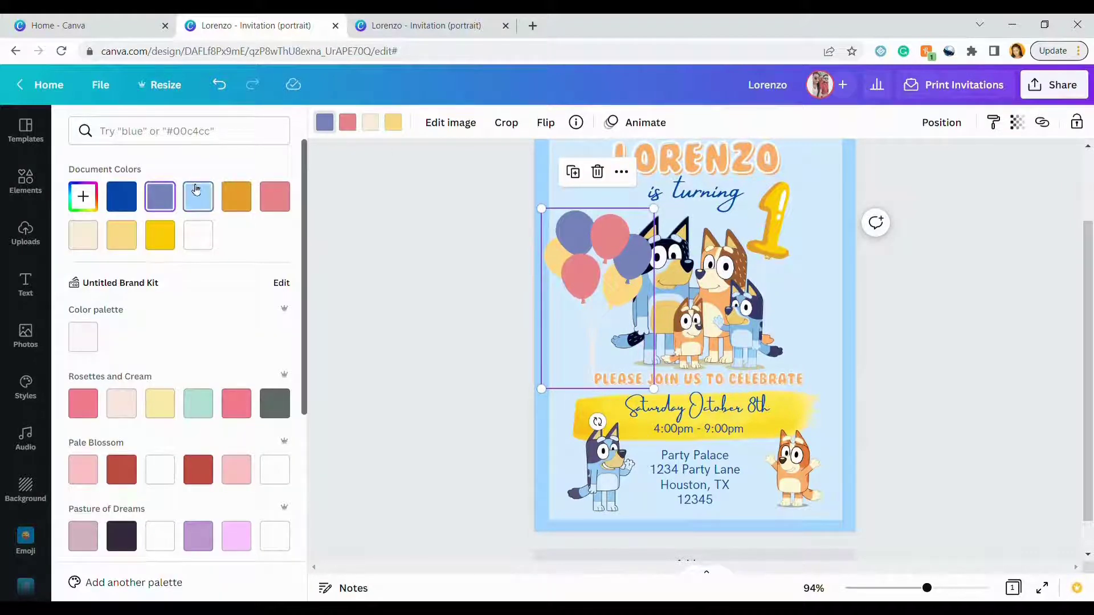
pyautogui.click(128, 207)
pyautogui.click(97, 207)
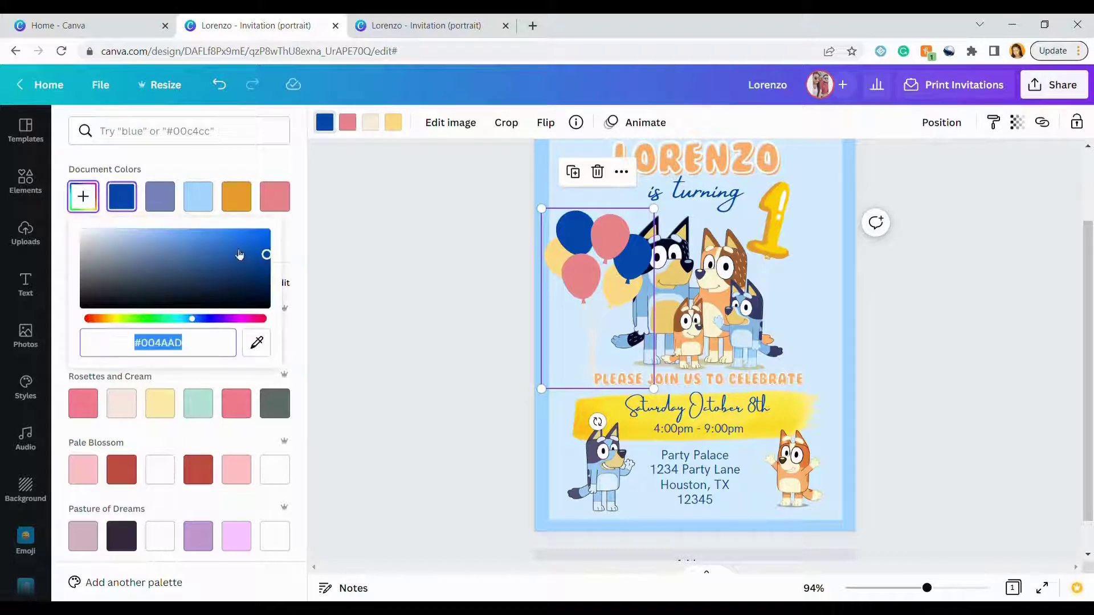
pyautogui.moveTo(231, 246); pyautogui.dragTo(178, 233)
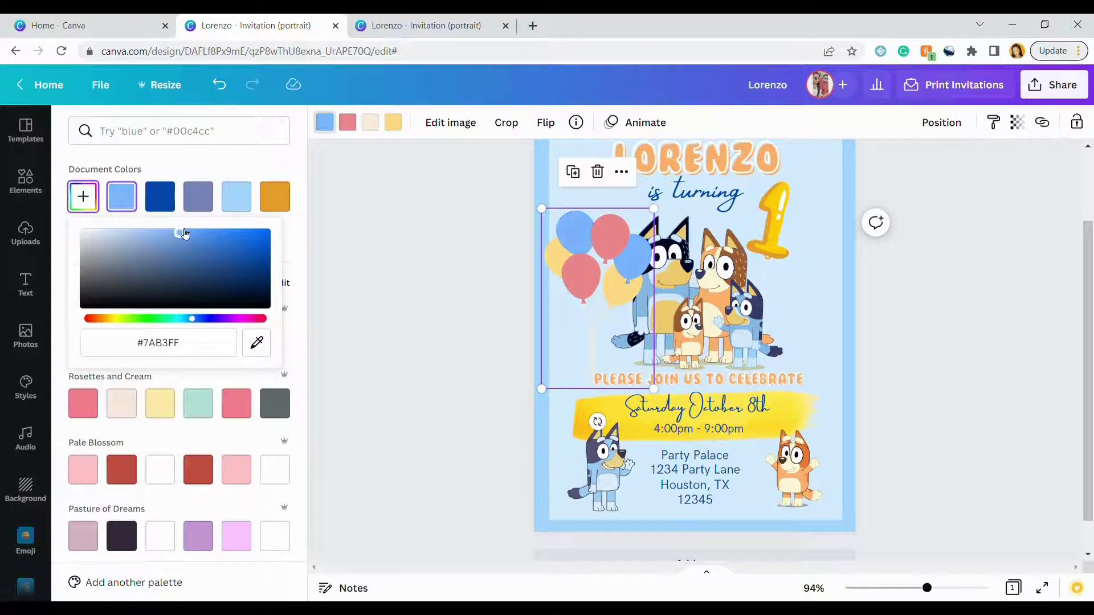
# - Recolour the pink balloons with an orange sampled from the dog family picture
pyautogui.click(351, 126)
pyautogui.click(158, 240)
pyautogui.click(201, 236)
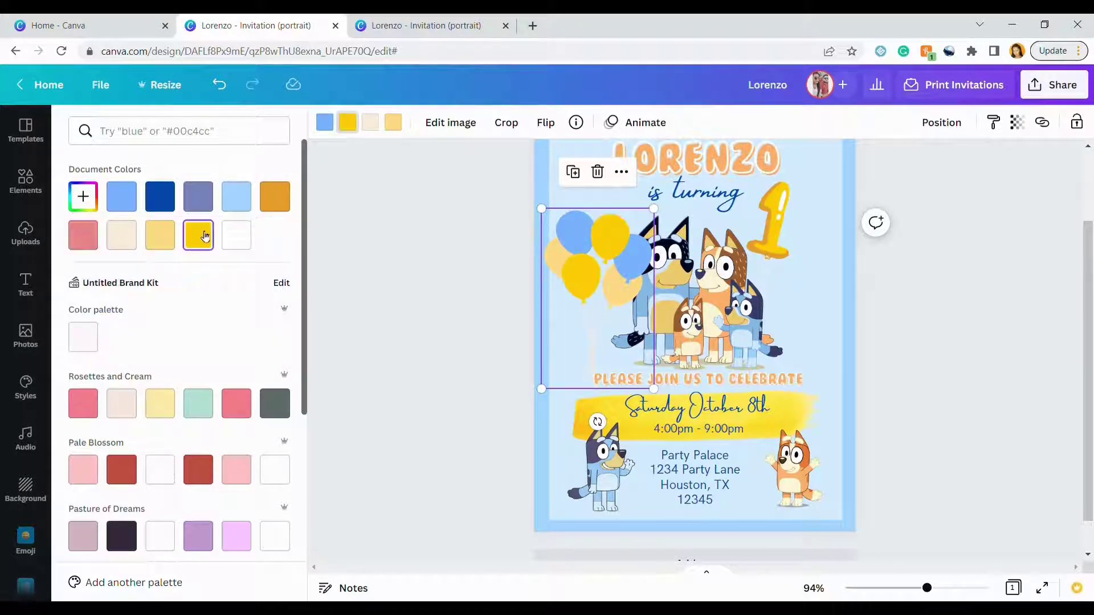
pyautogui.click(95, 198)
pyautogui.click(256, 342)
pyautogui.click(708, 296)
# - Recolour the pale yellow balloons in the bunch to a brighter yellow from the default colours
pyautogui.click(393, 123)
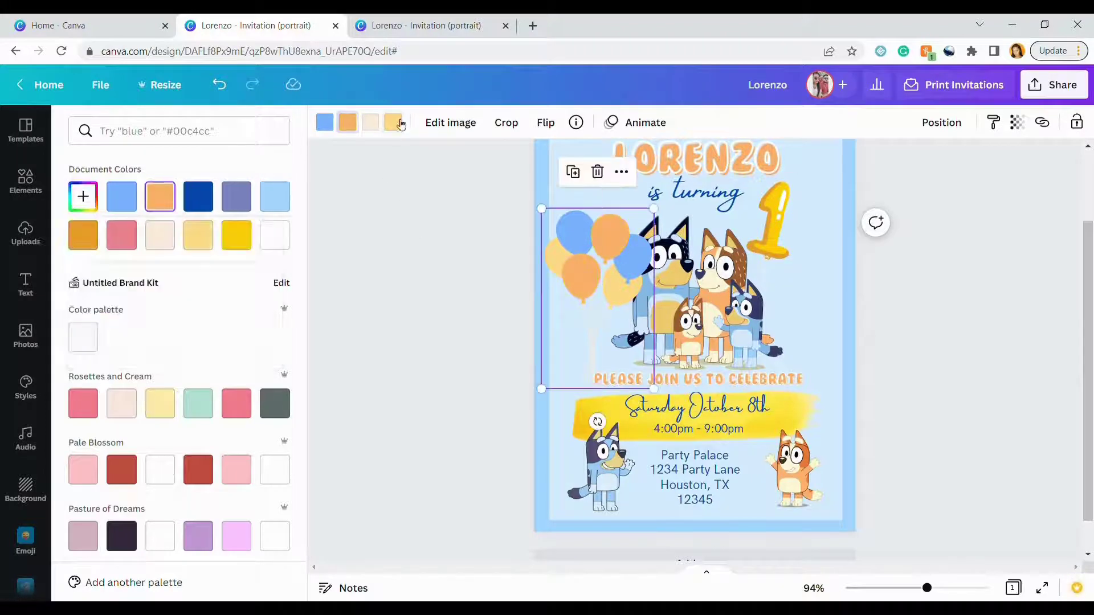
pyautogui.scroll(-4, 228, 319)
pyautogui.scroll(-1, 232, 326)
pyautogui.click(234, 327)
pyautogui.click(402, 279)
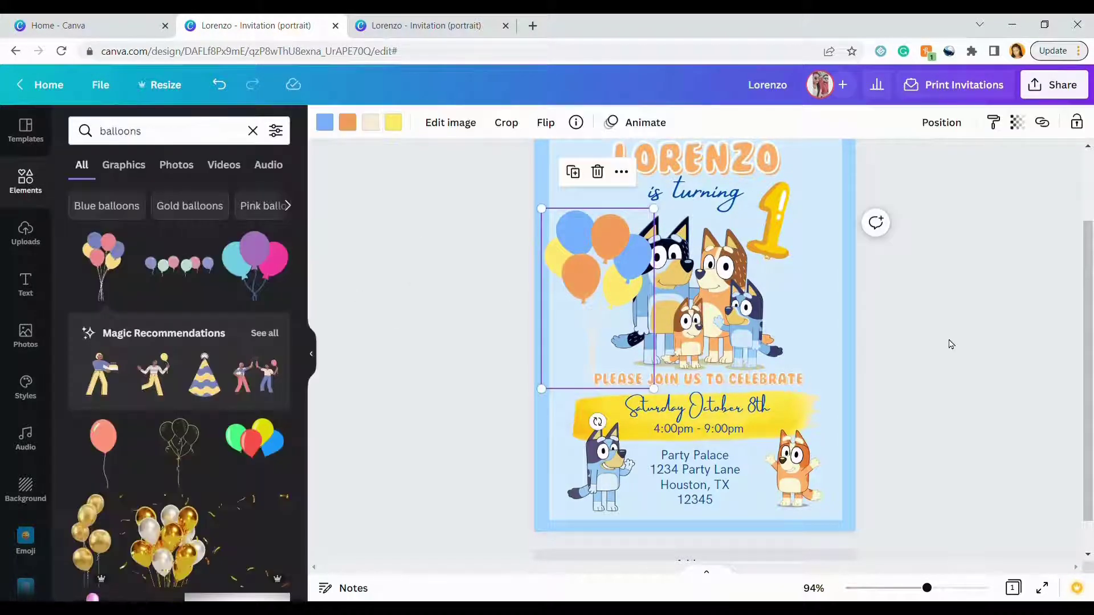
# - Enlarge the balloon bunch, tilt it slightly counterclockwise and let it run partly off the invitation's left edge
pyautogui.moveTo(654, 389); pyautogui.dragTo(683, 437)
pyautogui.moveTo(622, 286); pyautogui.dragTo(566, 279)
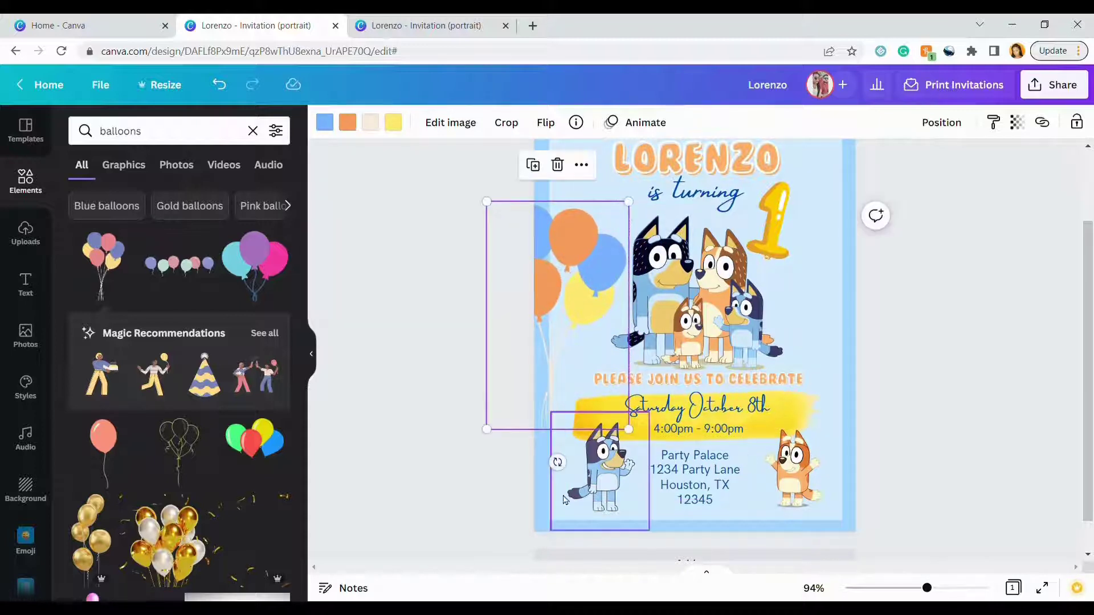
pyautogui.moveTo(557, 449); pyautogui.dragTo(586, 459)
pyautogui.moveTo(578, 328); pyautogui.dragTo(562, 288)
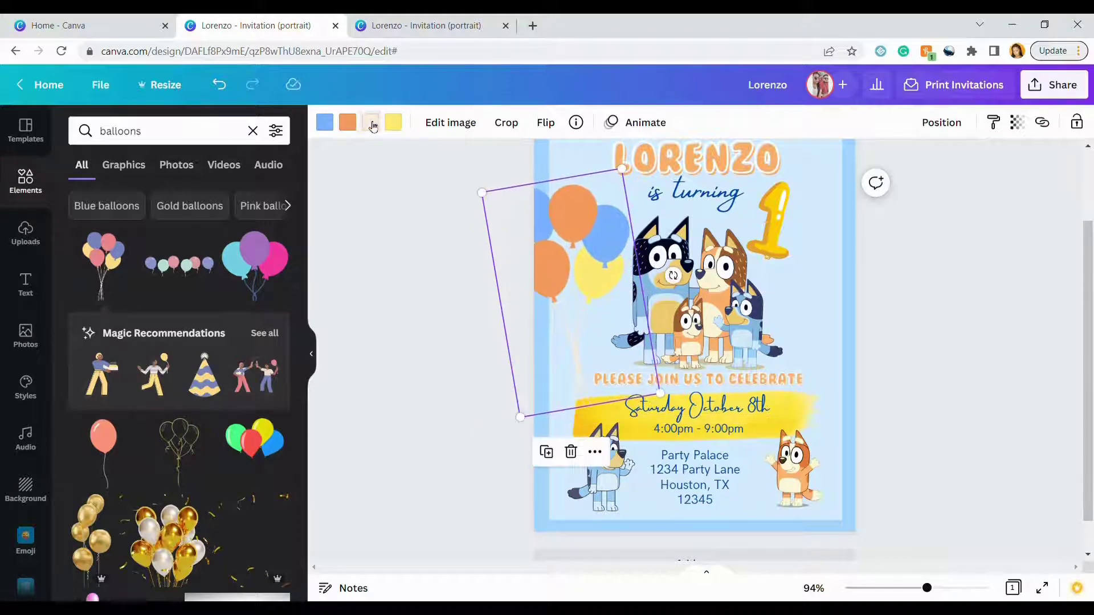
# - Make the balloon strings white and send the bunch backward, behind the yellow brush stroke
pyautogui.click(373, 127)
pyautogui.click(198, 235)
pyautogui.rightClick(588, 353)
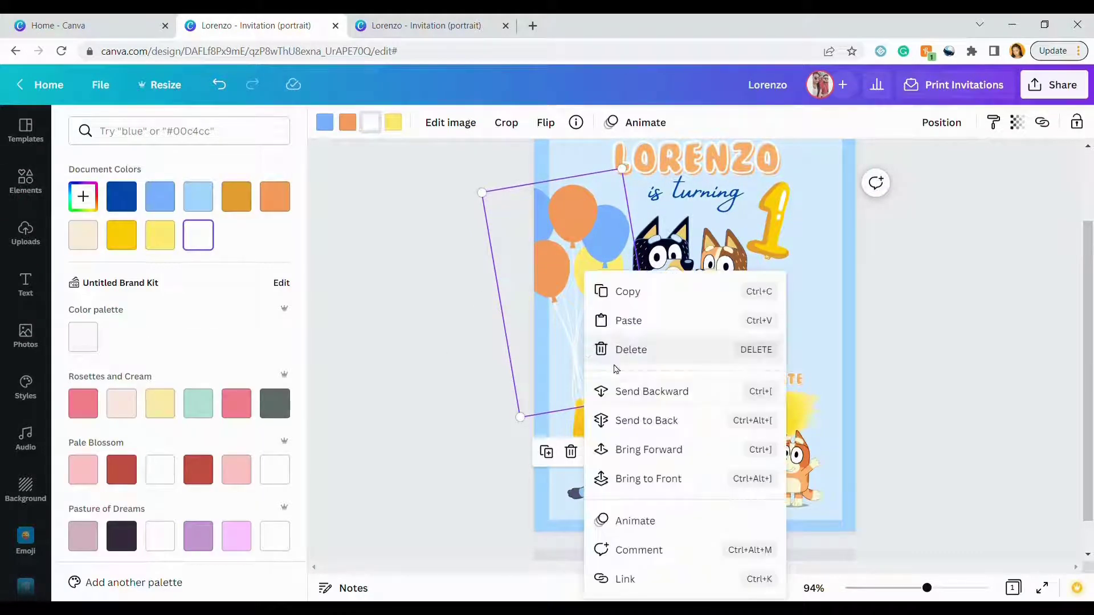
pyautogui.click(614, 391)
pyautogui.rightClick(565, 346)
pyautogui.click(605, 392)
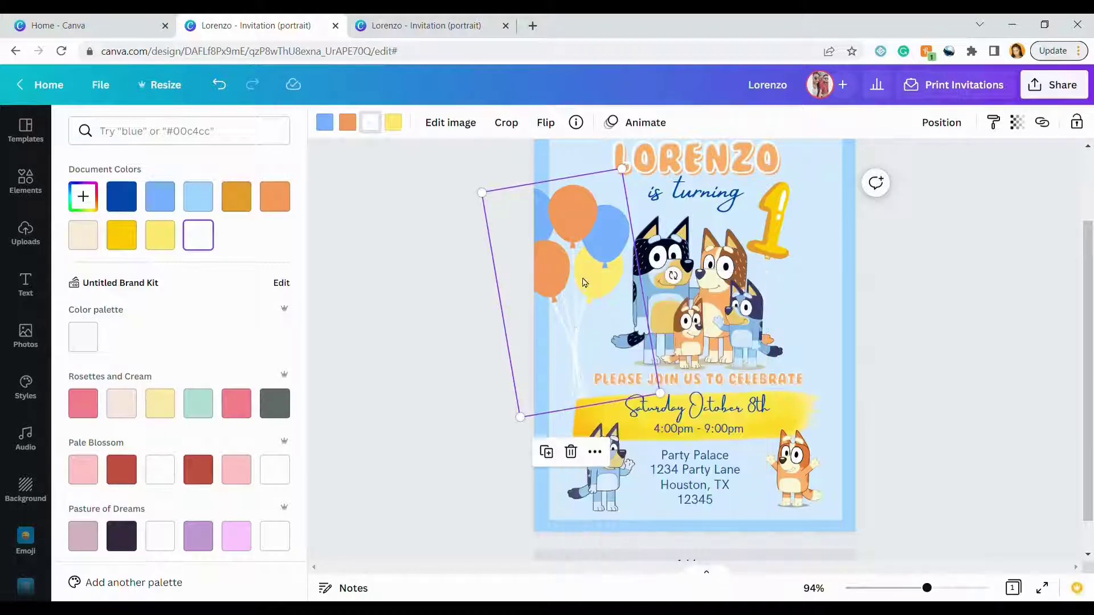
# - Duplicate the balloon bunch, flip the copy horizontally, tilt it clockwise, shrink it and move it to the invitation's right edge
pyautogui.click(547, 453)
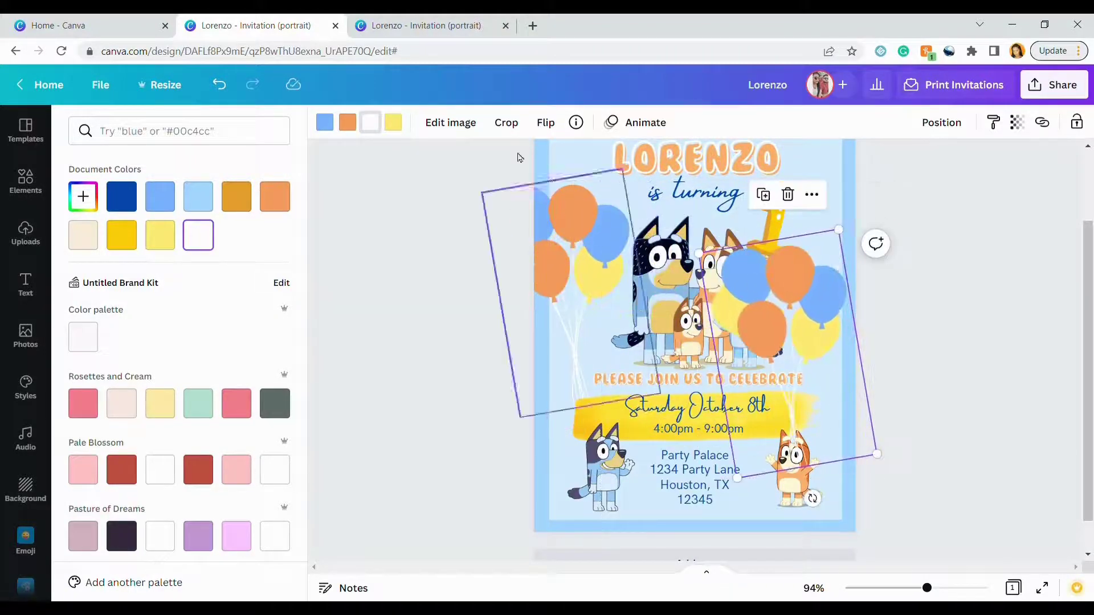
pyautogui.click(549, 124)
pyautogui.click(562, 166)
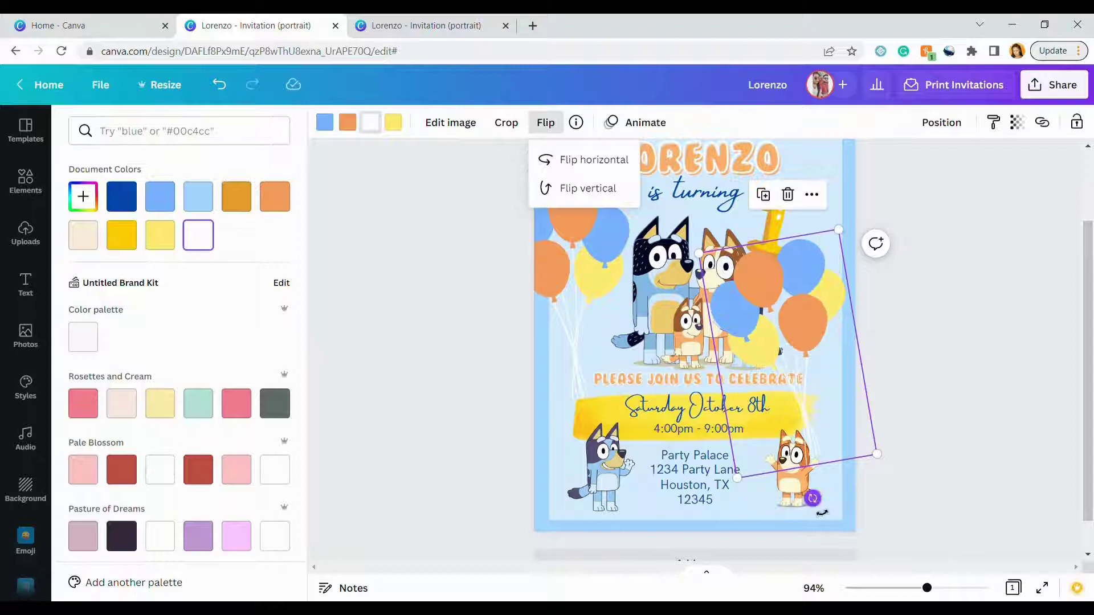
pyautogui.moveTo(812, 498); pyautogui.dragTo(740, 478)
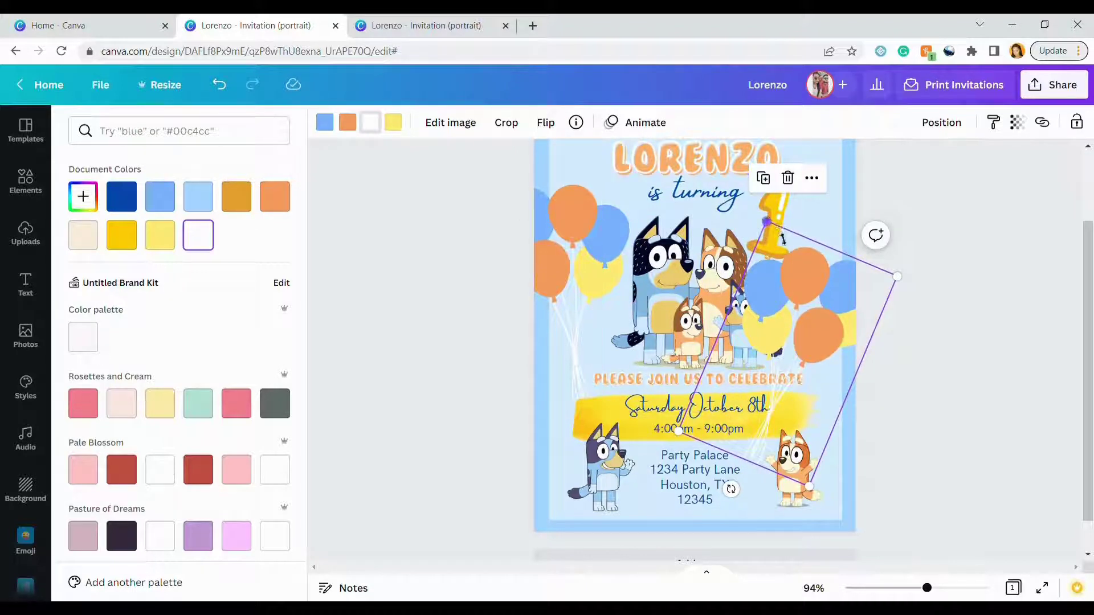
pyautogui.moveTo(803, 238); pyautogui.dragTo(796, 260)
pyautogui.moveTo(802, 340); pyautogui.dragTo(830, 315)
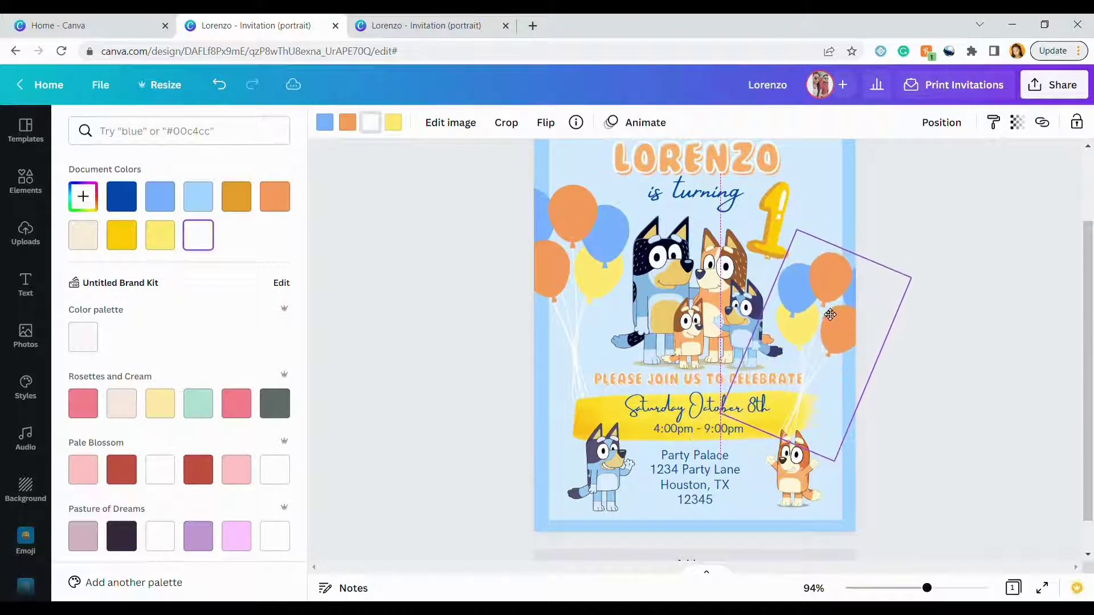
# - Slightly enlarge the right-hand balloon bunch, adjust its position and send it backward behind the brush stroke and the orange dog
pyautogui.moveTo(835, 462); pyautogui.dragTo(851, 480)
pyautogui.moveTo(817, 320); pyautogui.dragTo(820, 318)
pyautogui.rightClick(820, 318)
pyautogui.rightClick(844, 339)
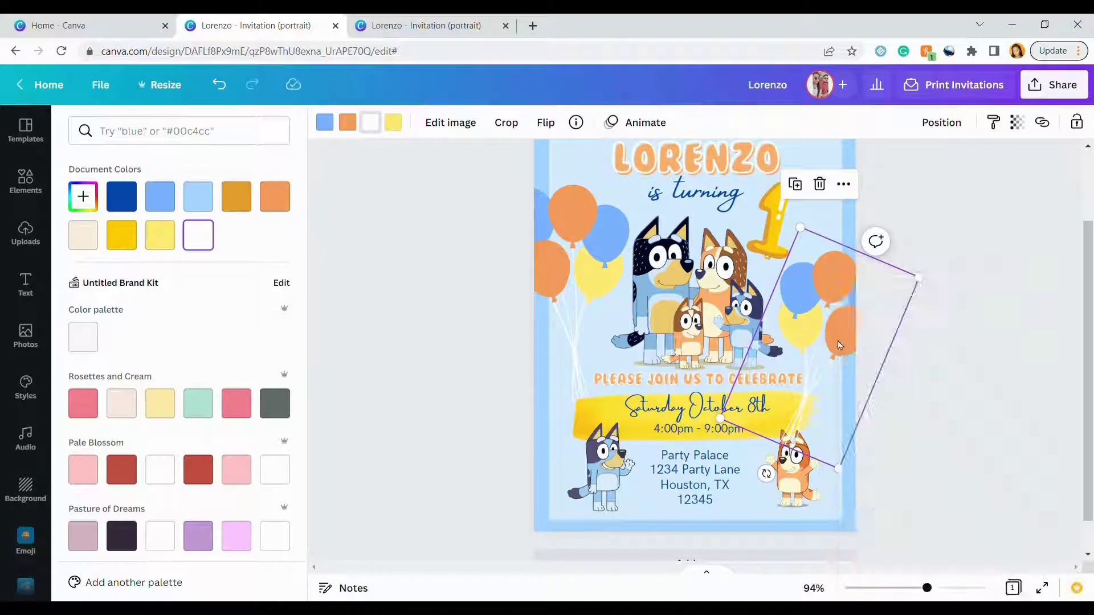
pyautogui.rightClick(837, 347)
pyautogui.rightClick(822, 353)
pyautogui.click(864, 386)
pyautogui.click(997, 325)
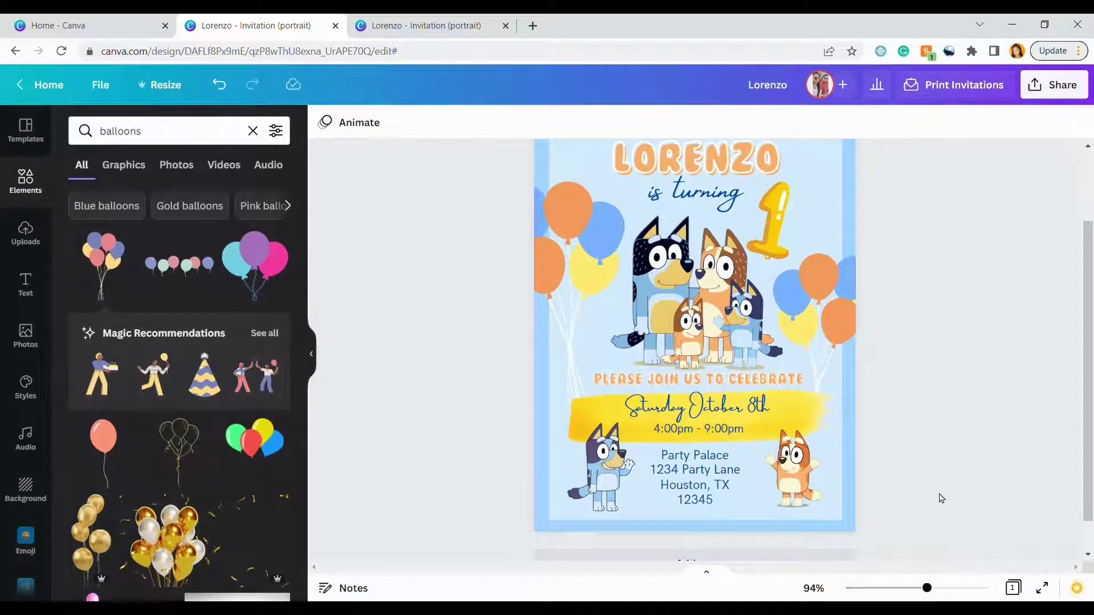
# - Shrink the child's name heading slightly and re-centre it above the "is turning" line
pyautogui.scroll(1, 941, 499)
pyautogui.moveTo(722, 276); pyautogui.dragTo(723, 282)
pyautogui.click(938, 272)
pyautogui.click(719, 268)
pyautogui.click(683, 227)
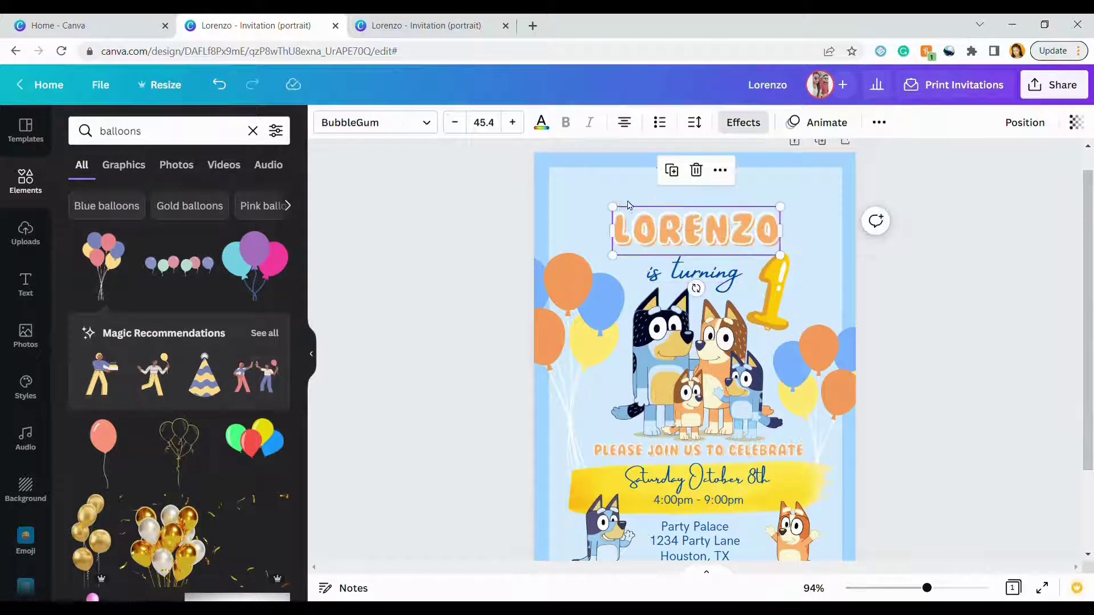
pyautogui.moveTo(613, 207); pyautogui.dragTo(622, 212)
pyautogui.click(955, 303)
pyautogui.click(723, 263)
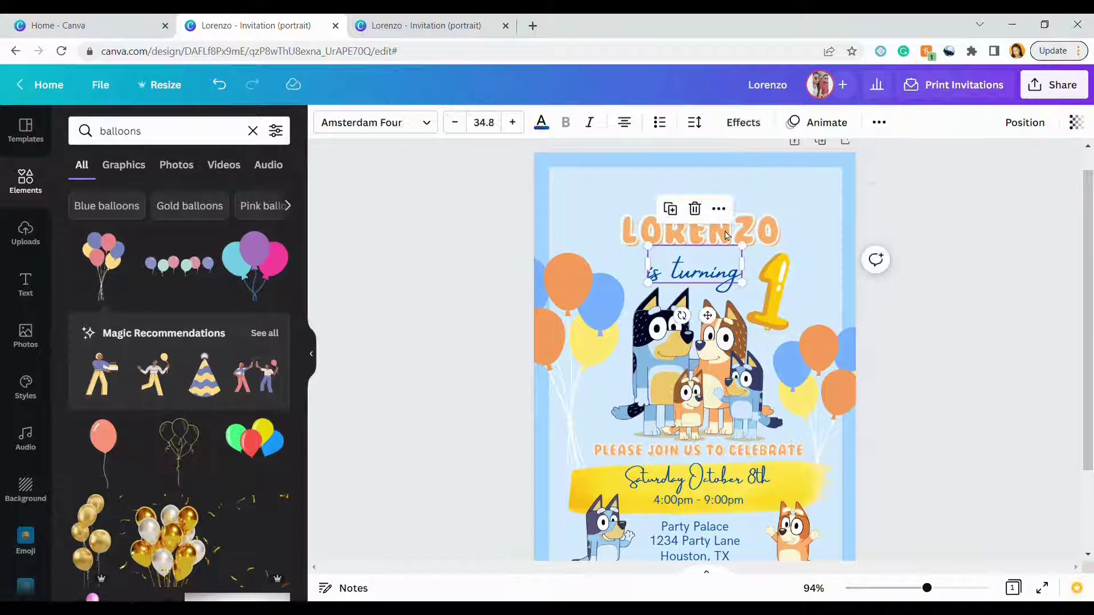
pyautogui.moveTo(726, 235); pyautogui.dragTo(723, 240)
pyautogui.click(940, 263)
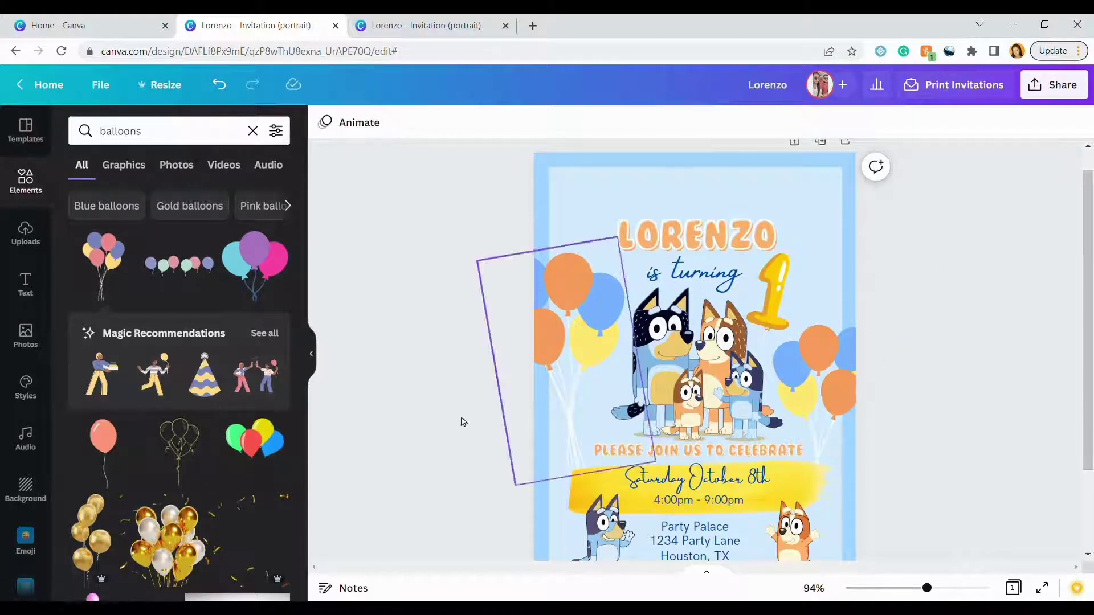
# - Add a subheading text reading "This Episode of Bluey is Called"
pyautogui.click(25, 283)
pyautogui.click(157, 282)
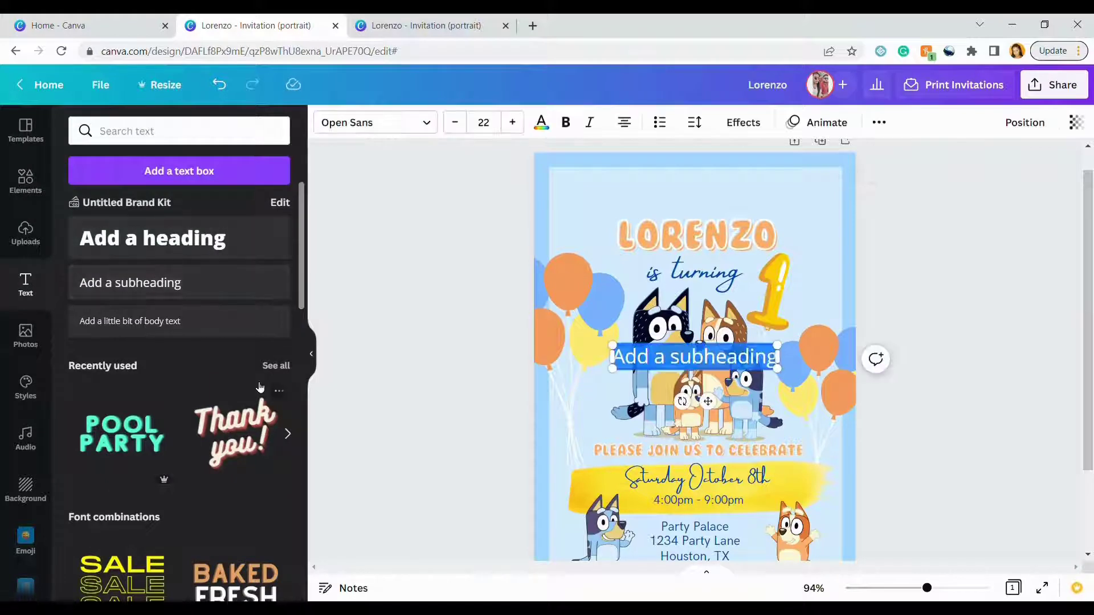
pyautogui.write('This episo')
pyautogui.press('BackSpace')
pyautogui.press('BackSpace')
pyautogui.press('BackSpace')
pyautogui.press('BackSpace')
pyautogui.press('BackSpace')
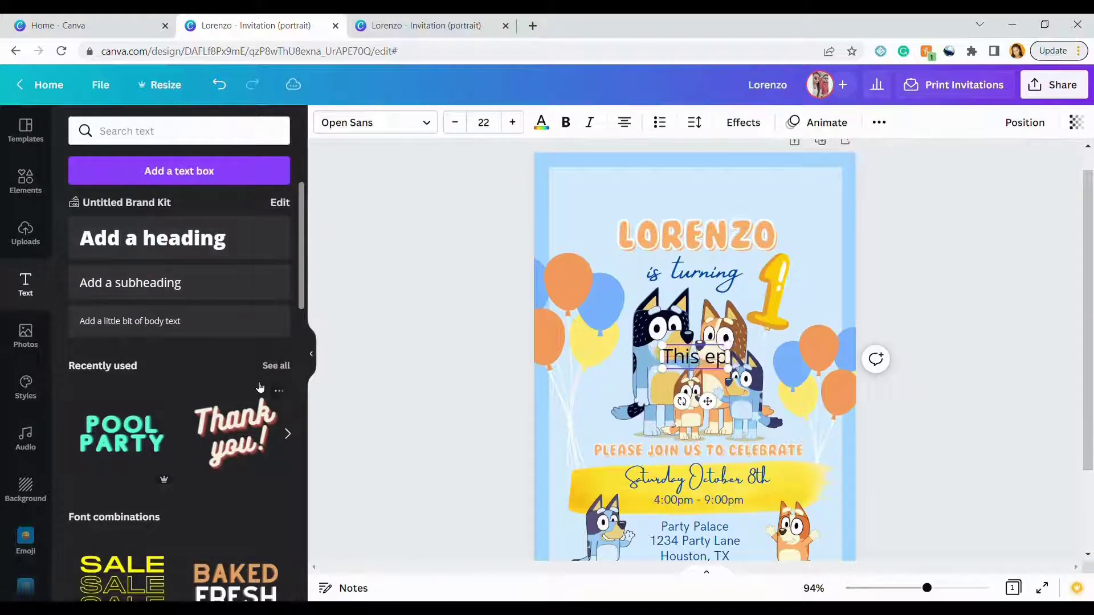
pyautogui.write('Episode of Blu')
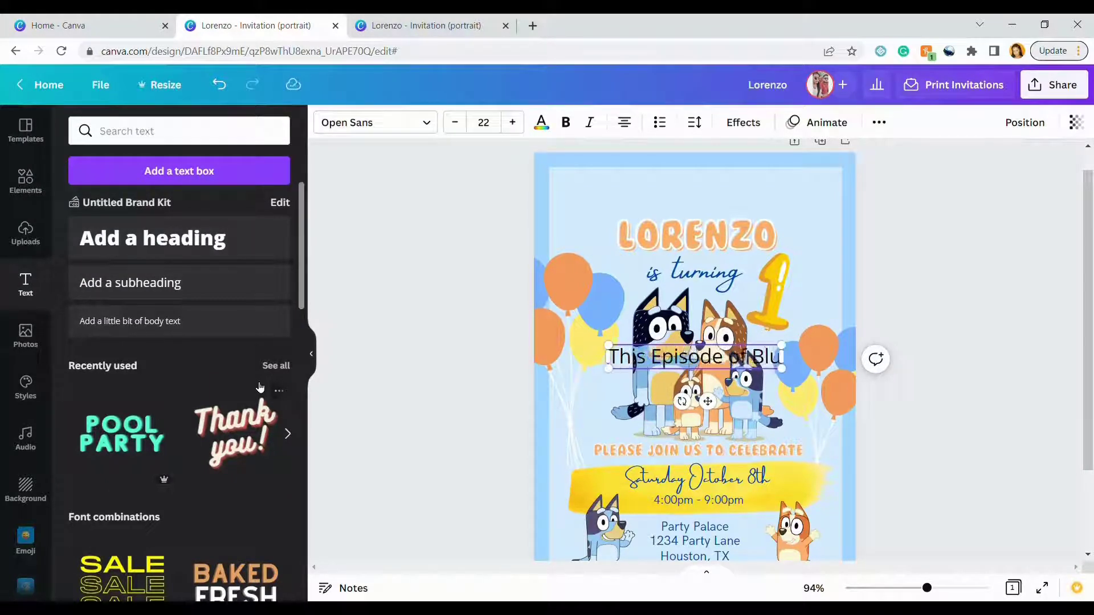
pyautogui.write('ey is Called')
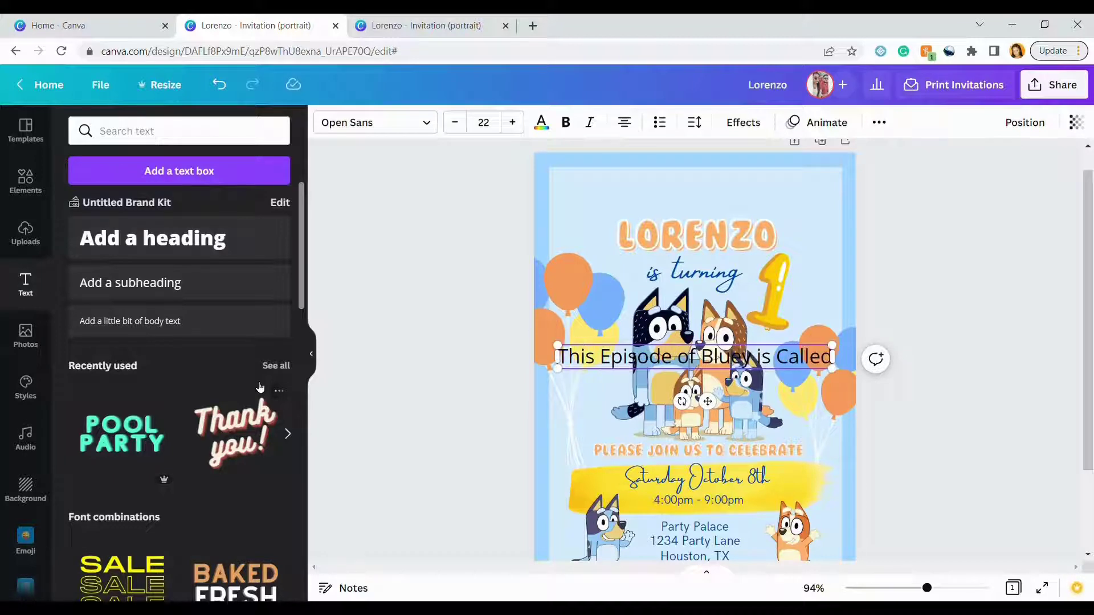
# - Set the new subheading in HK Grotesk Light, colour it dark blue and place it above the child's name
pyautogui.click(398, 123)
pyautogui.click(212, 257)
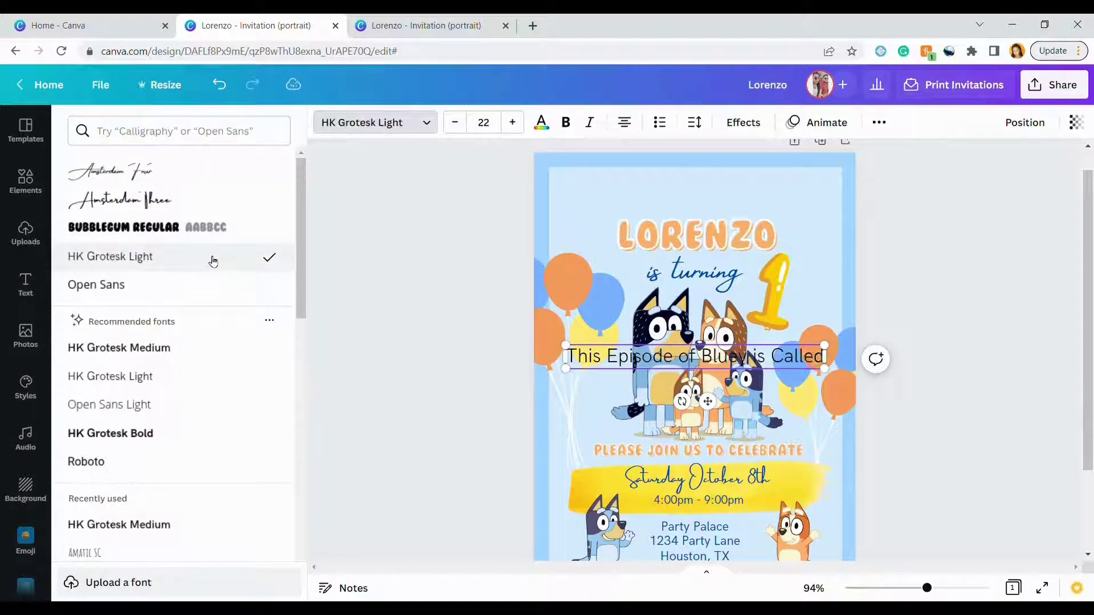
pyautogui.click(538, 127)
pyautogui.click(160, 196)
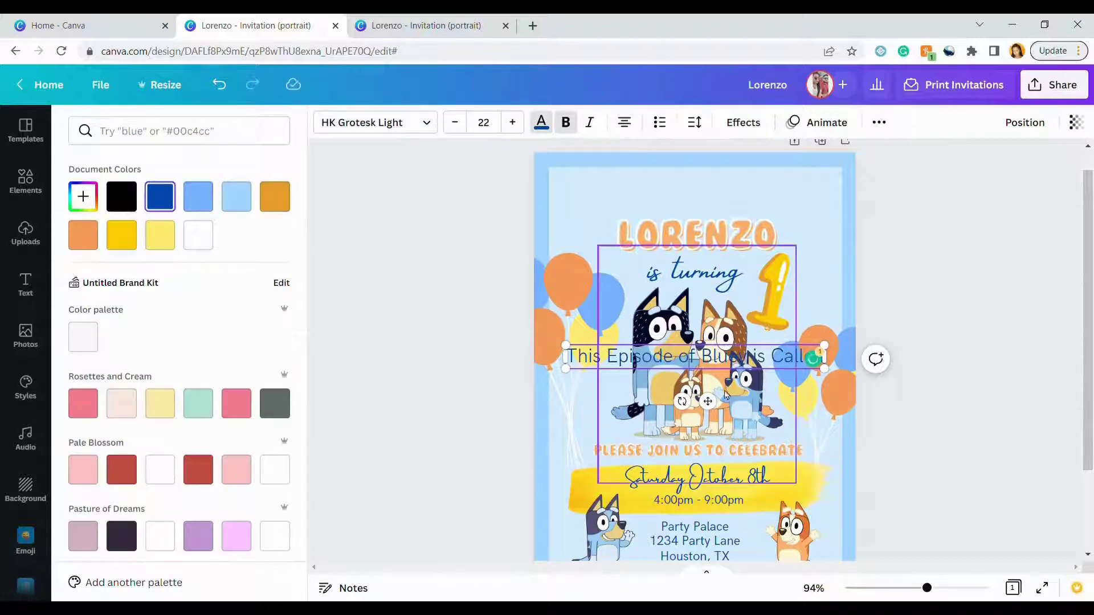
pyautogui.moveTo(708, 401); pyautogui.dragTo(709, 238)
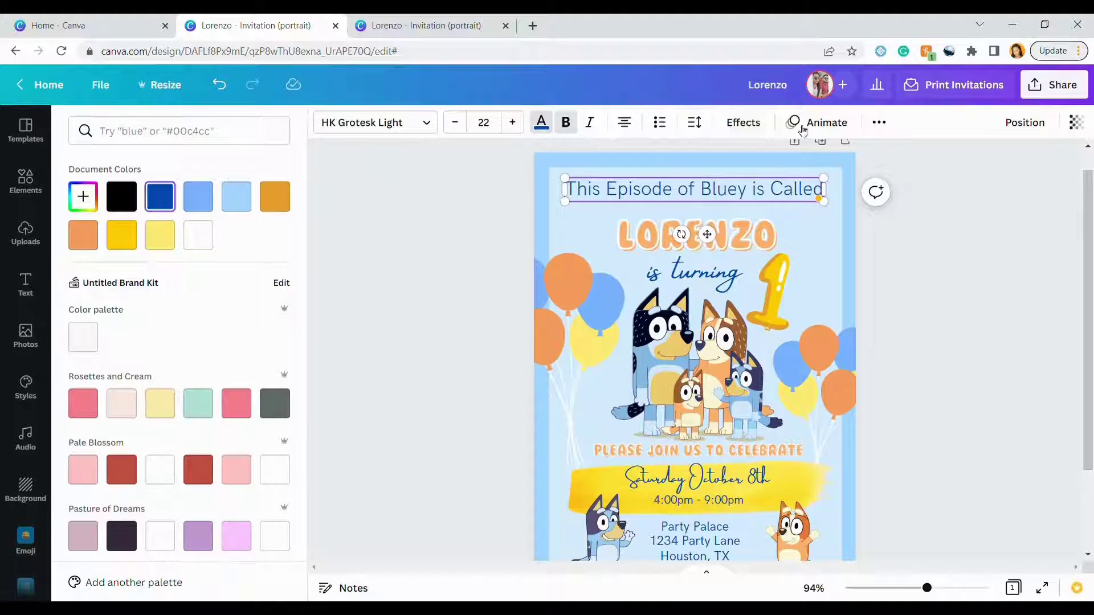
# - Apply the Curve shape to the "This Episode of Bluey is Called" line with a curve of 15 and adjust its position
pyautogui.click(743, 122)
pyautogui.click(176, 522)
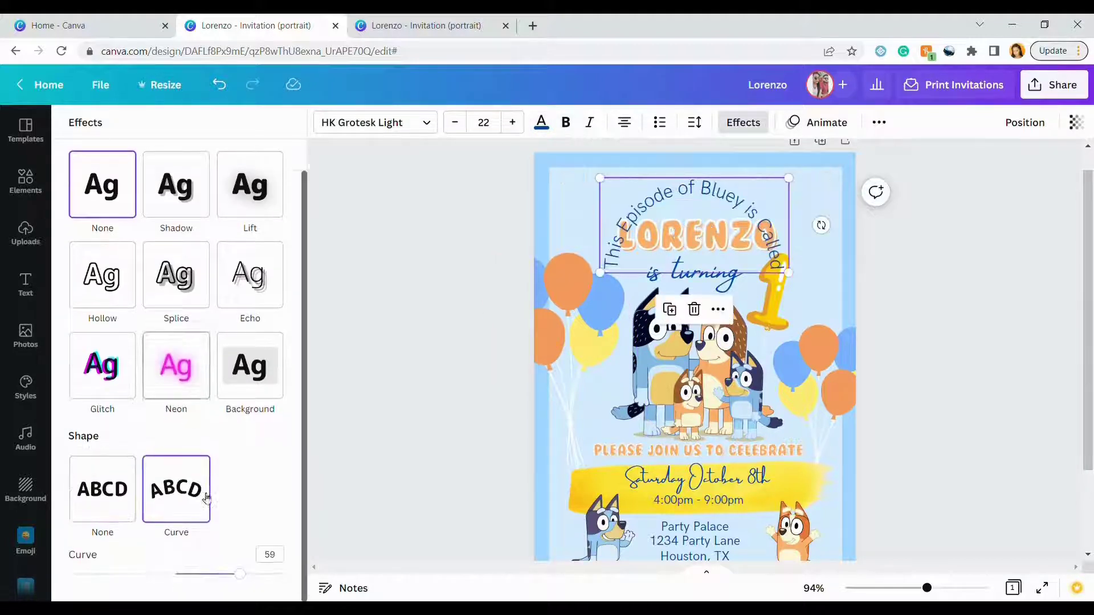
pyautogui.moveTo(240, 573); pyautogui.dragTo(195, 576)
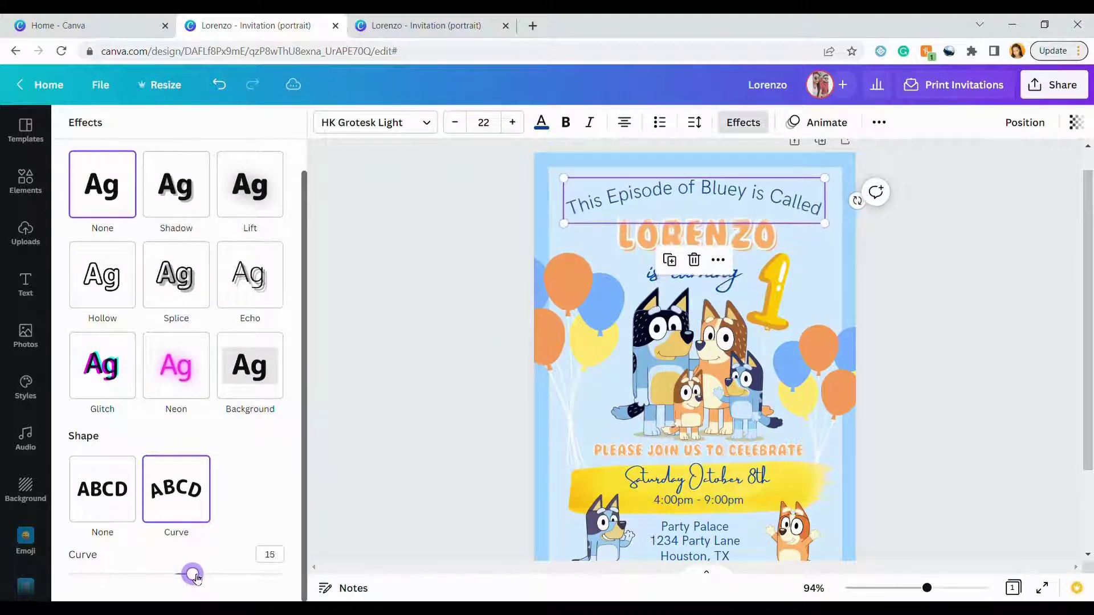
pyautogui.click(1003, 180)
pyautogui.click(891, 266)
pyautogui.moveTo(696, 185); pyautogui.dragTo(669, 190)
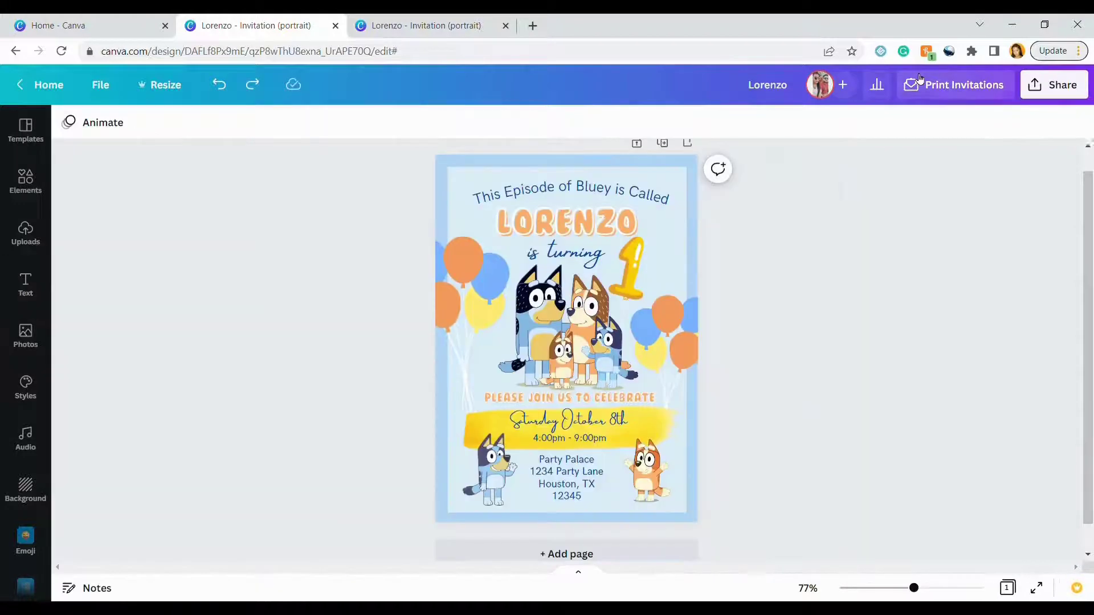
# - Open the invitation's print ordering options and look through the available paper types
pyautogui.click(920, 80)
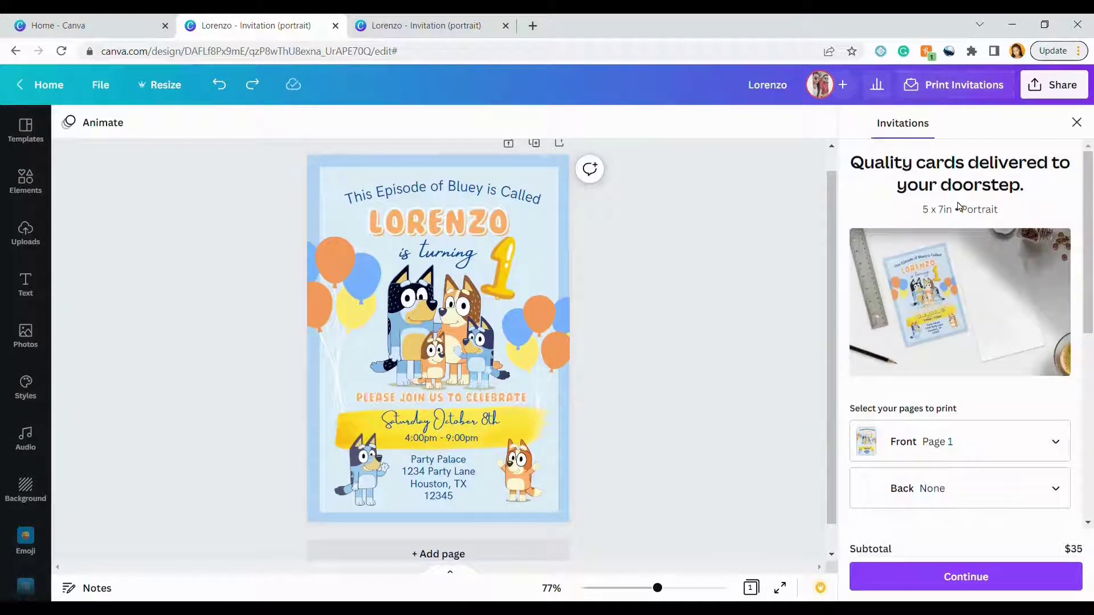
pyautogui.scroll(-6, 958, 207)
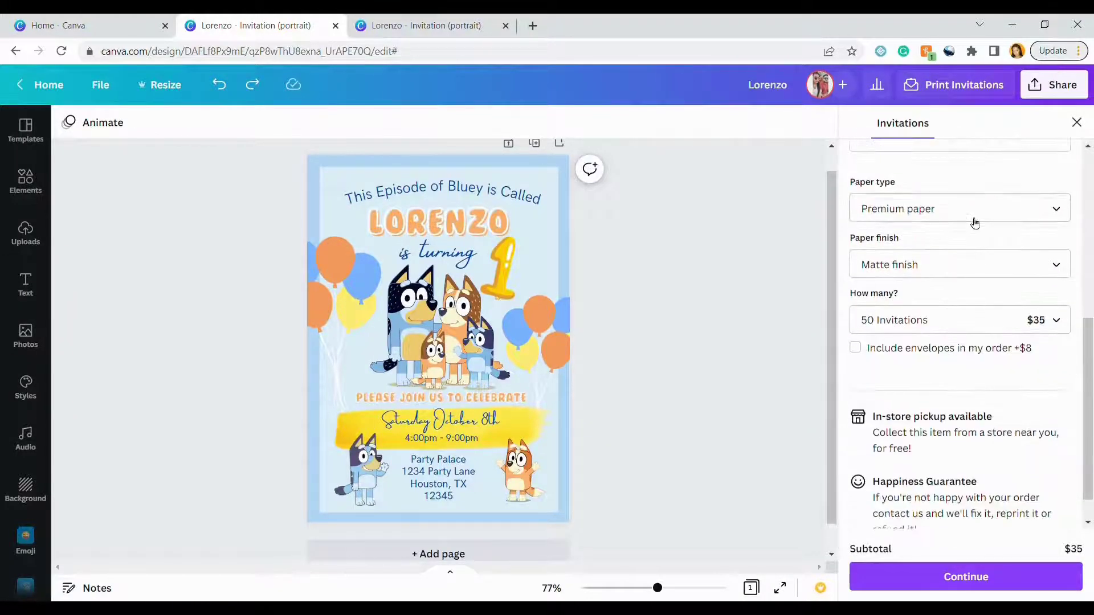
pyautogui.click(974, 223)
pyautogui.click(974, 247)
pyautogui.click(979, 237)
pyautogui.click(970, 200)
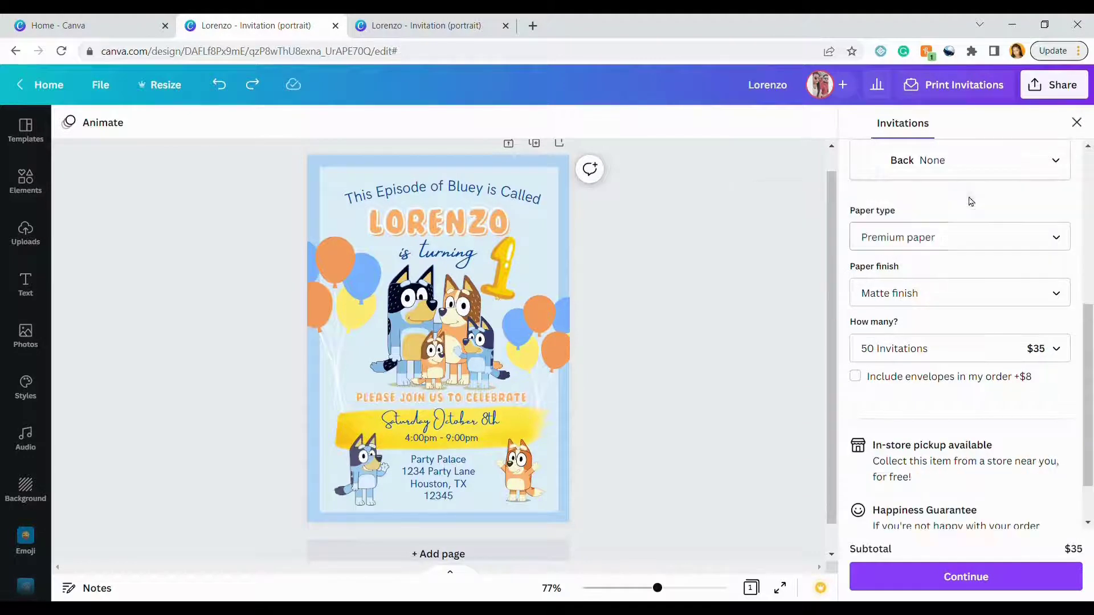
# - Try the Gloss and Uncoated paper finishes for the print order and go back to Matte finish
pyautogui.click(977, 292)
pyautogui.click(967, 335)
pyautogui.click(975, 295)
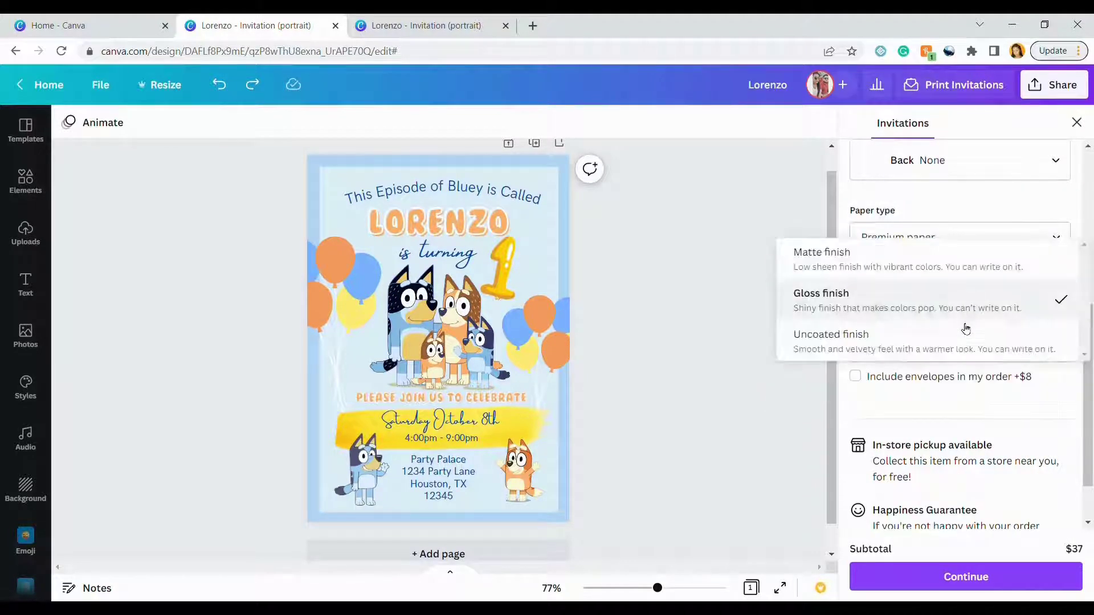
pyautogui.click(962, 337)
pyautogui.click(965, 293)
pyautogui.click(922, 219)
pyautogui.scroll(-1, 955, 315)
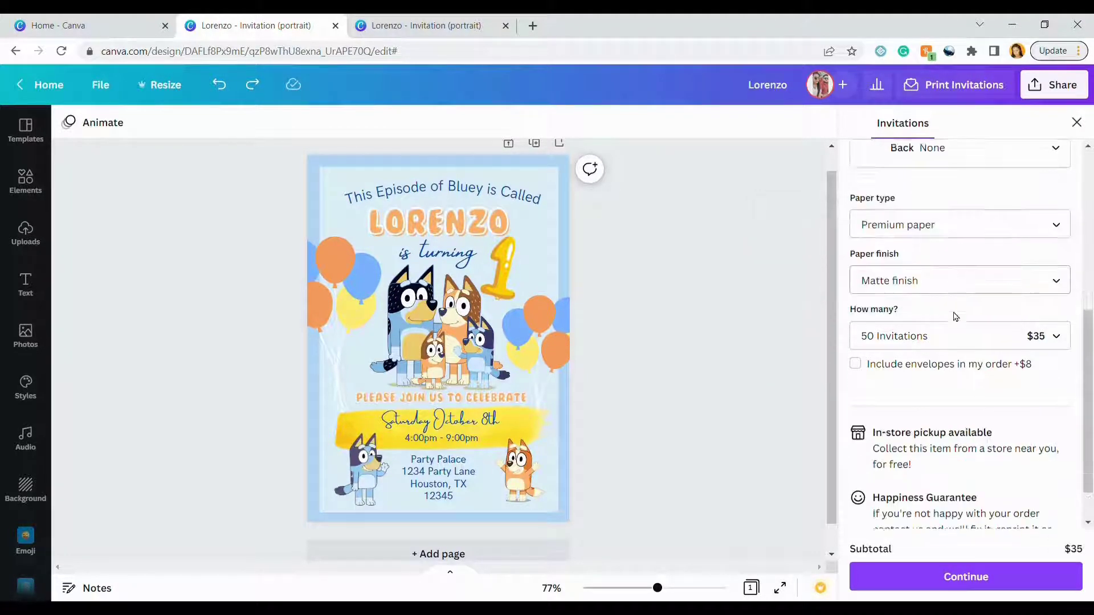